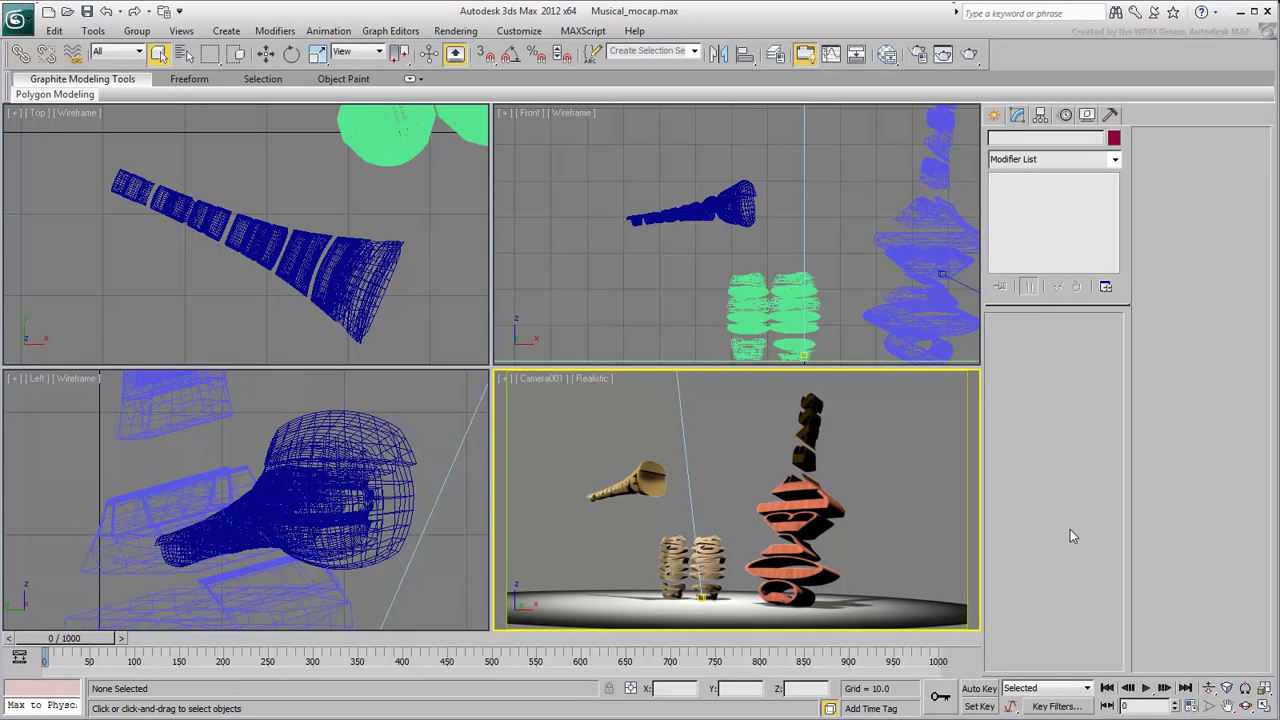
Step: Select the trumpet in the camera view and freeze its rotation
{"action": "left_click", "coordinate": [645, 478]}
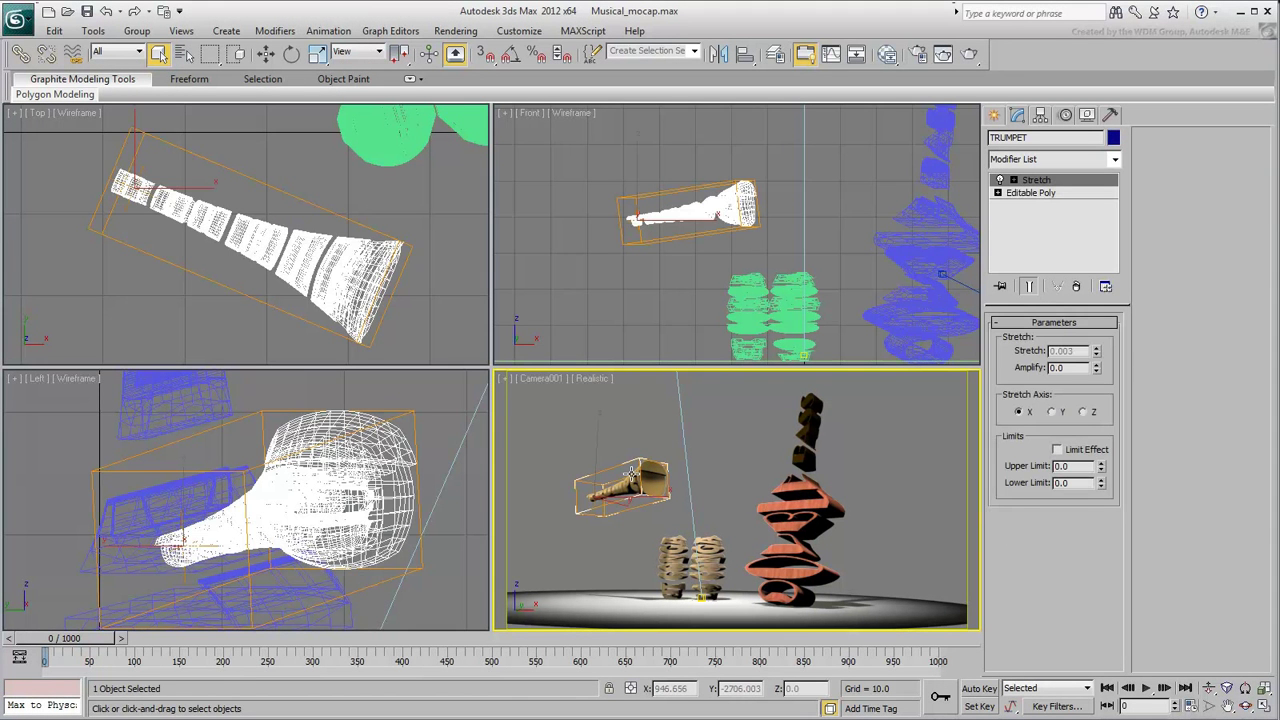
{"action": "right_click", "coordinate": [633, 477], "text": "alt"}
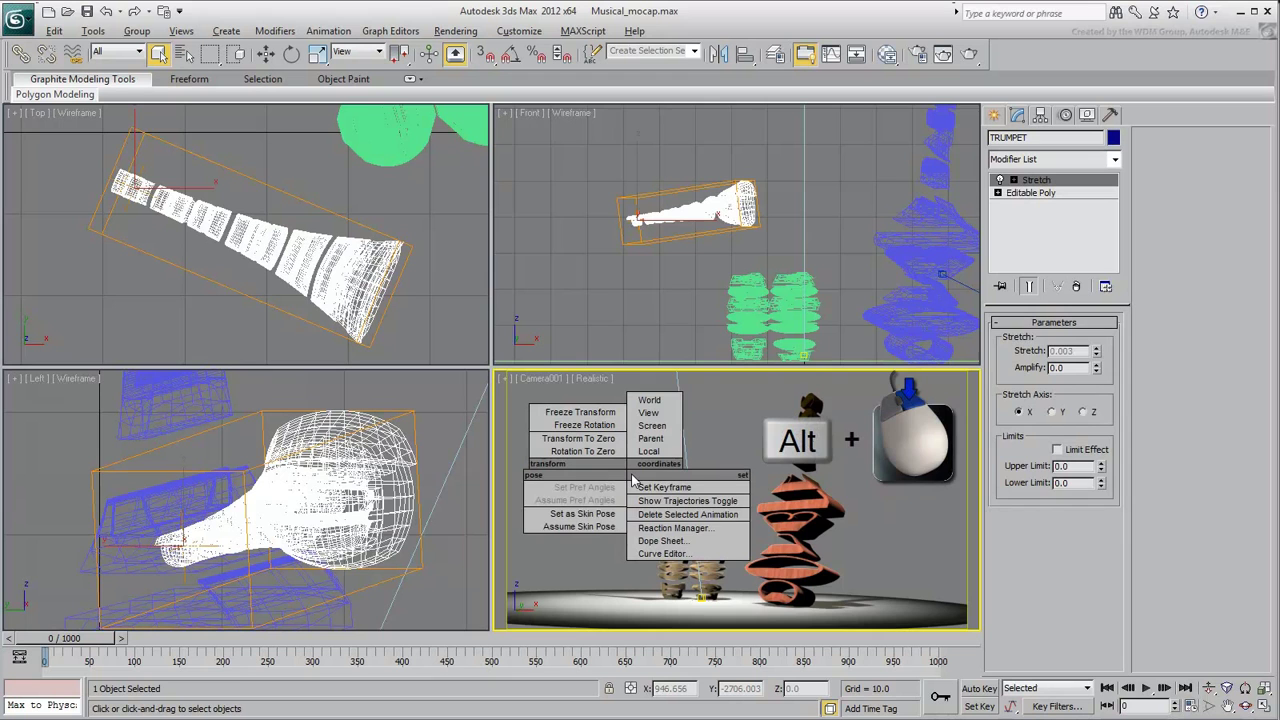
{"action": "left_click", "coordinate": [609, 427]}
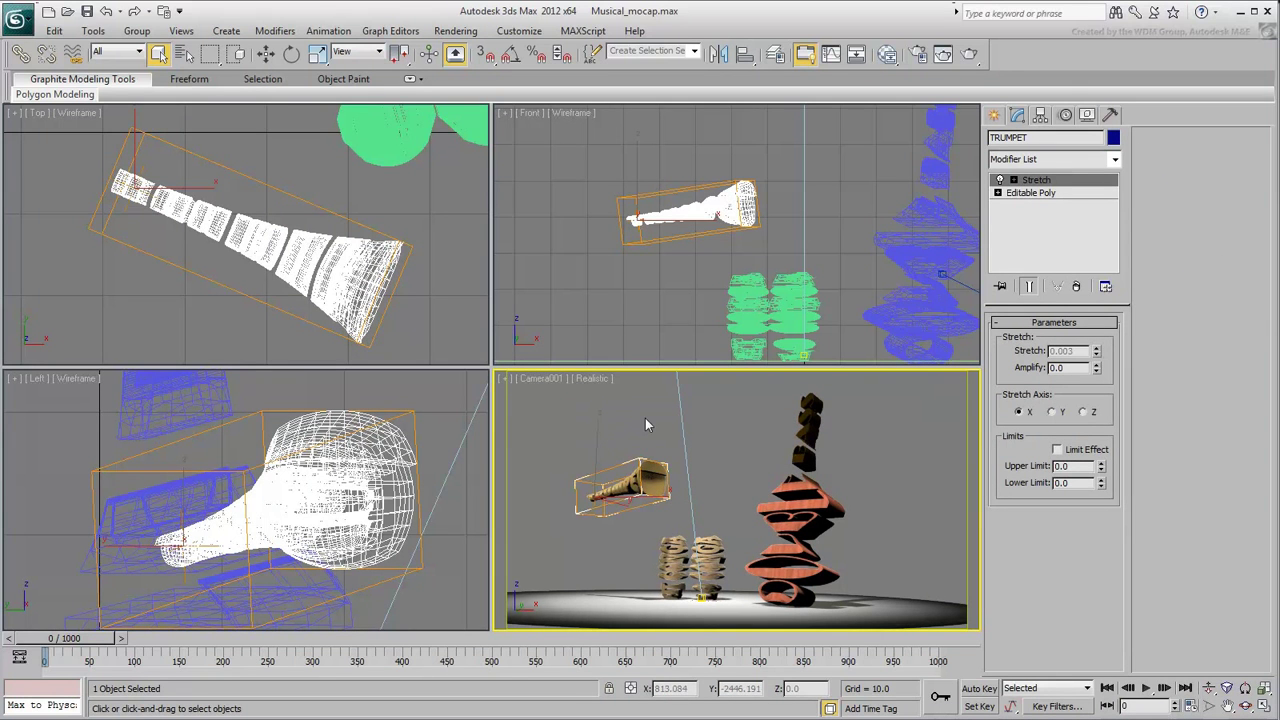
Step: Expand the trumpet's rotation controllers in its motion parameters and select the Keyframe XYZ layer
{"action": "left_click", "coordinate": [1065, 115]}
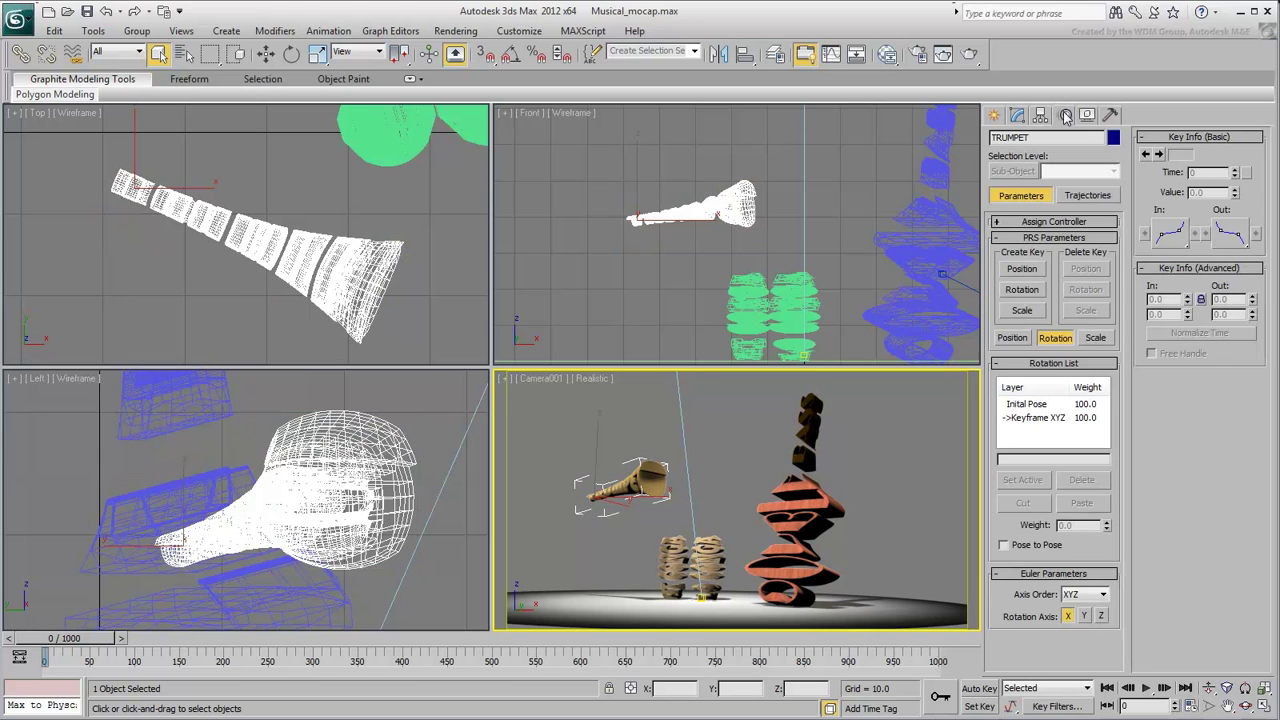
{"action": "left_click", "coordinate": [1018, 222]}
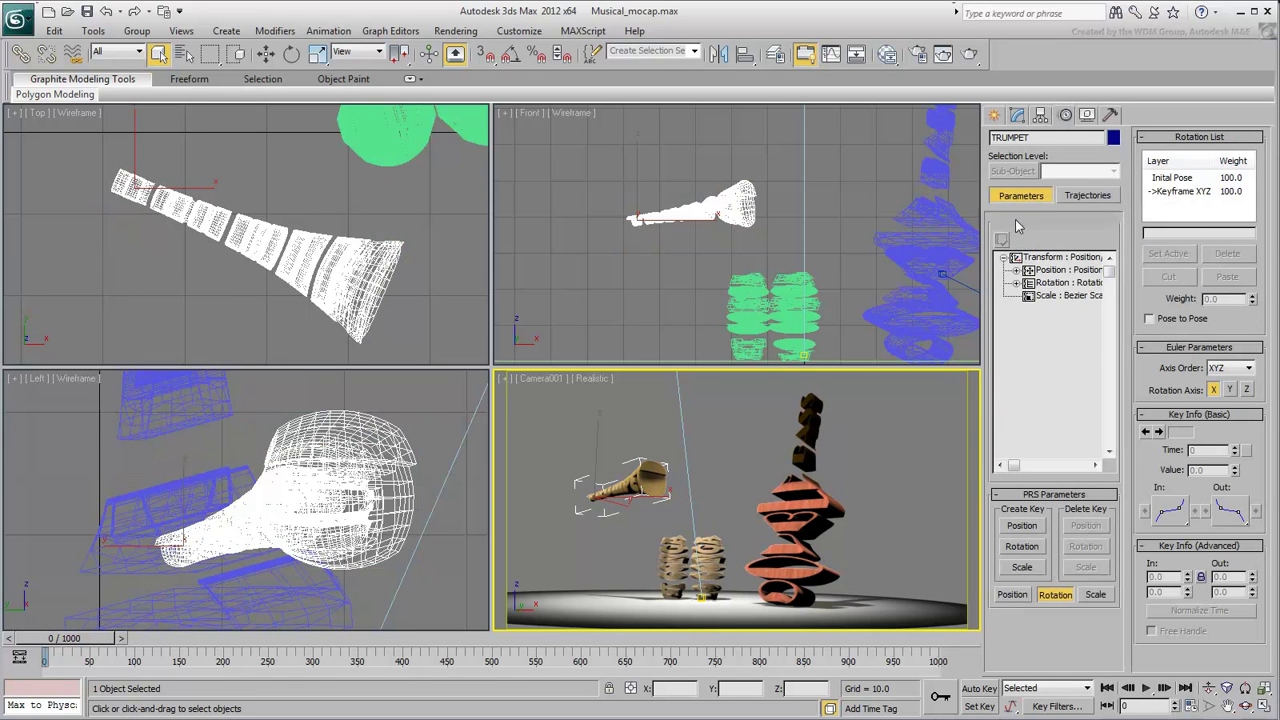
{"action": "left_click", "coordinate": [1015, 283]}
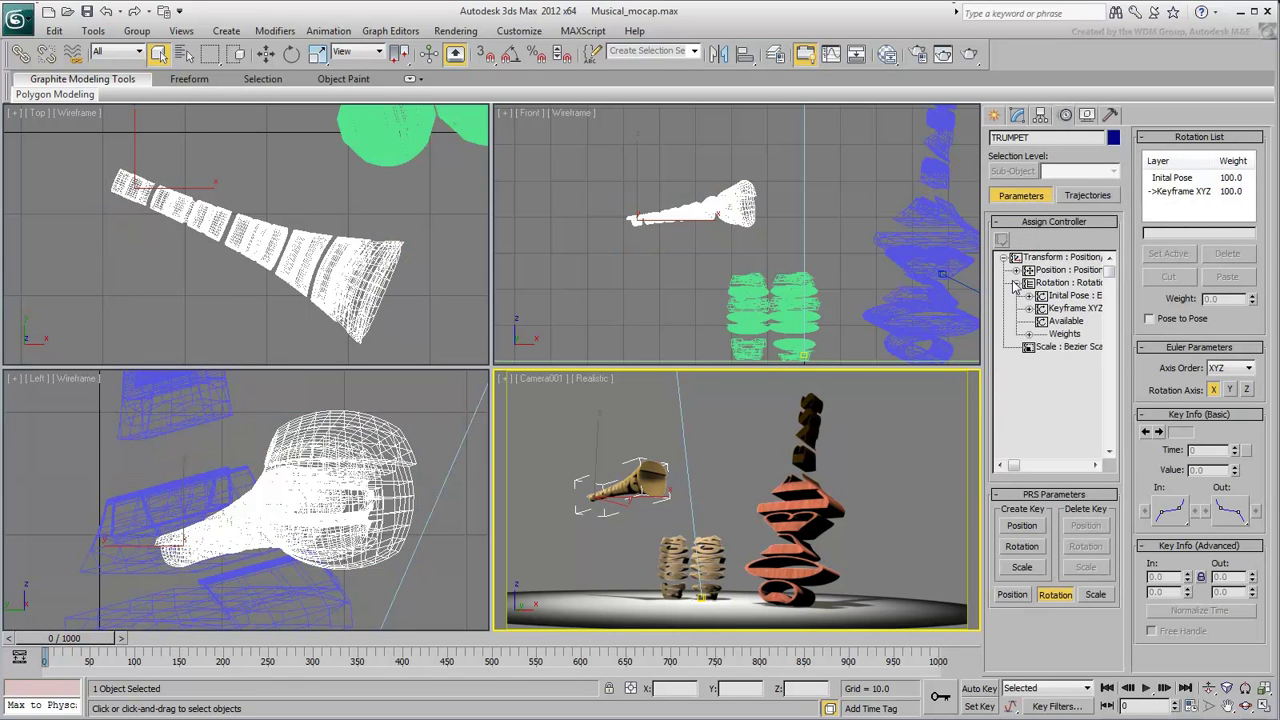
{"action": "left_click", "coordinate": [1074, 309]}
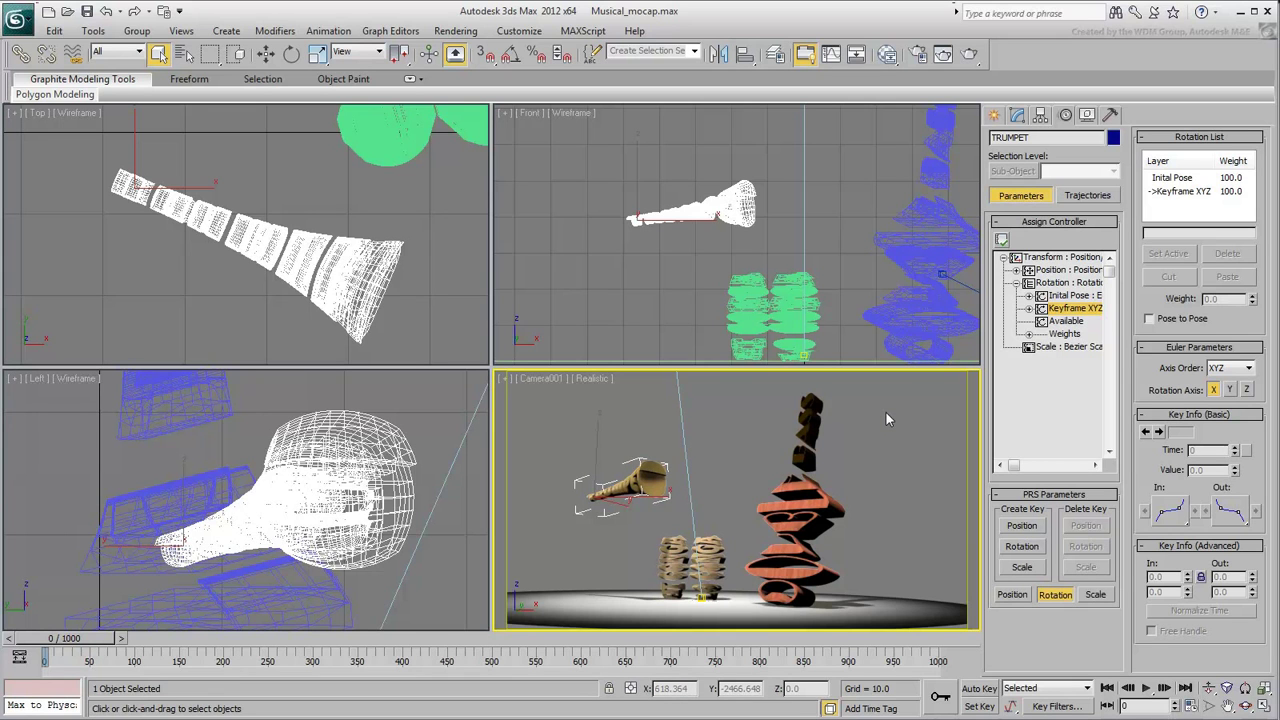
Step: Activate the Rotate tool with the Local reference coordinate system and check the trumpet's rotation axes
{"action": "right_click", "coordinate": [748, 425]}
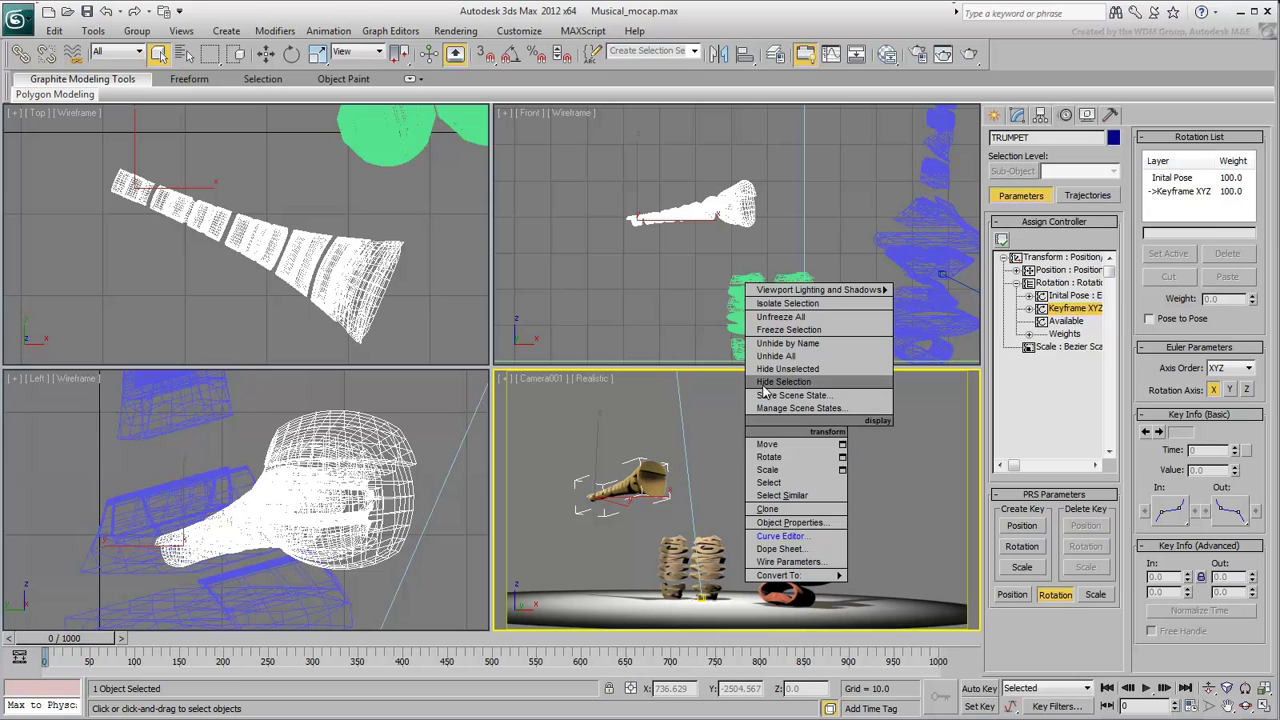
{"action": "left_click", "coordinate": [769, 457]}
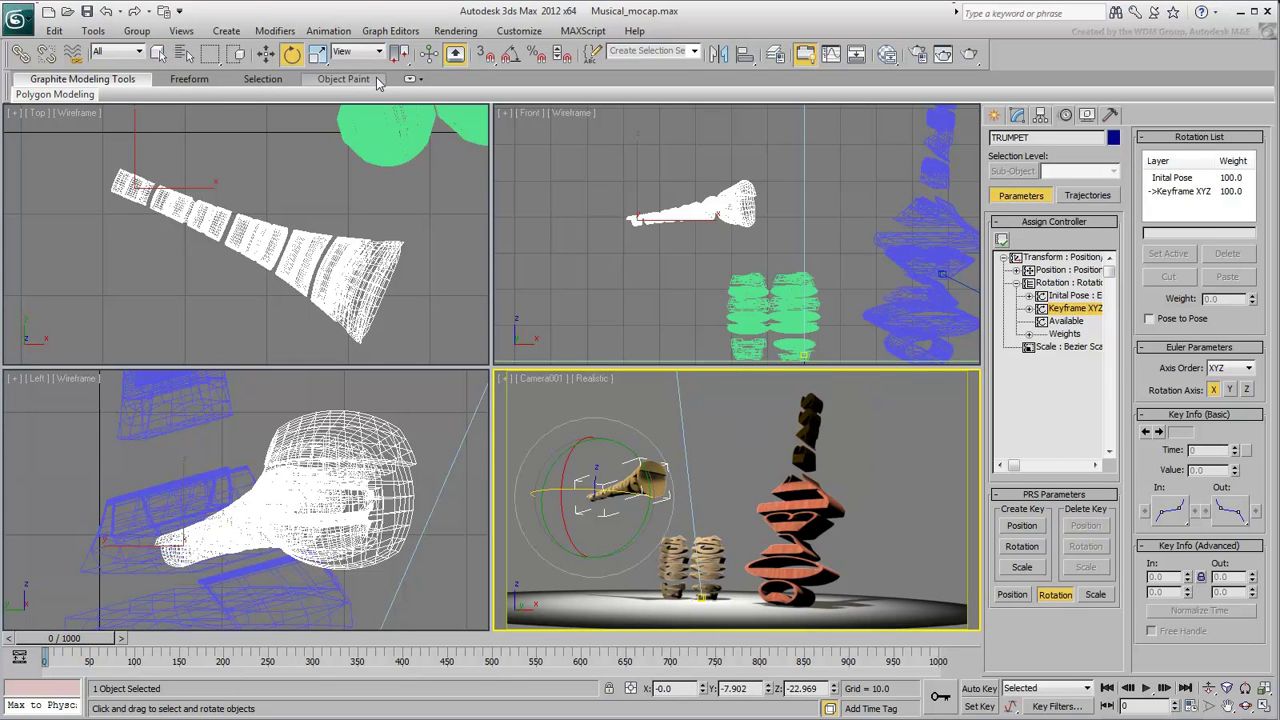
{"action": "left_click", "coordinate": [370, 51]}
{"action": "left_click", "coordinate": [355, 107]}
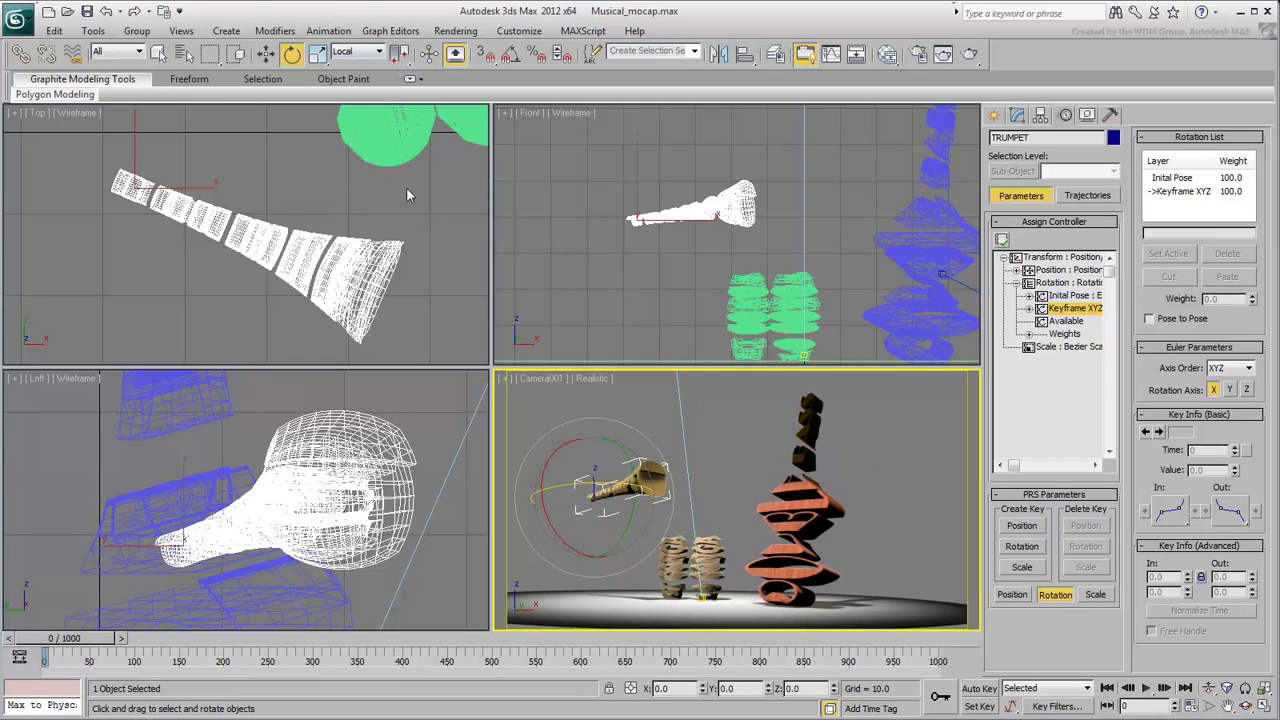
{"action": "left_click_drag", "start_coordinate": [572, 485], "coordinate": [661, 447]}
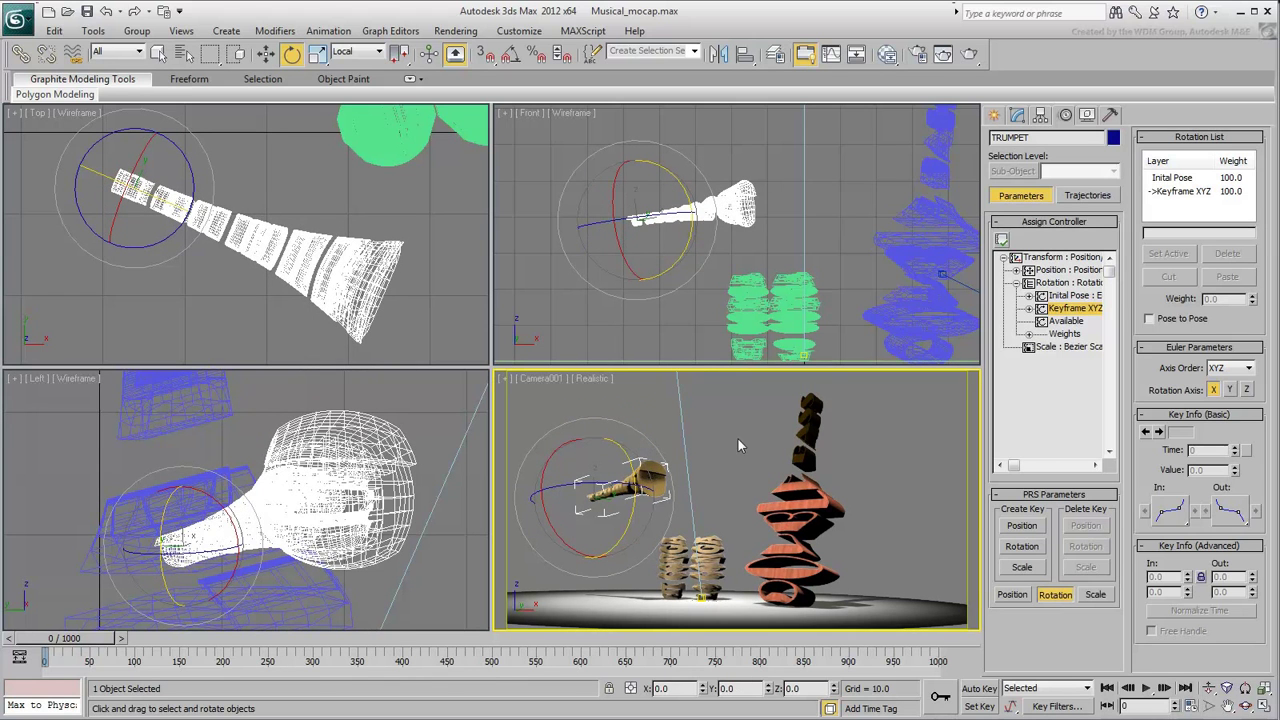
Step: Assign a Rotation Motion Capture controller to the trumpet's Keyframe XYZ layer and move its dialog clear of the camera view
{"action": "left_click", "coordinate": [1001, 241]}
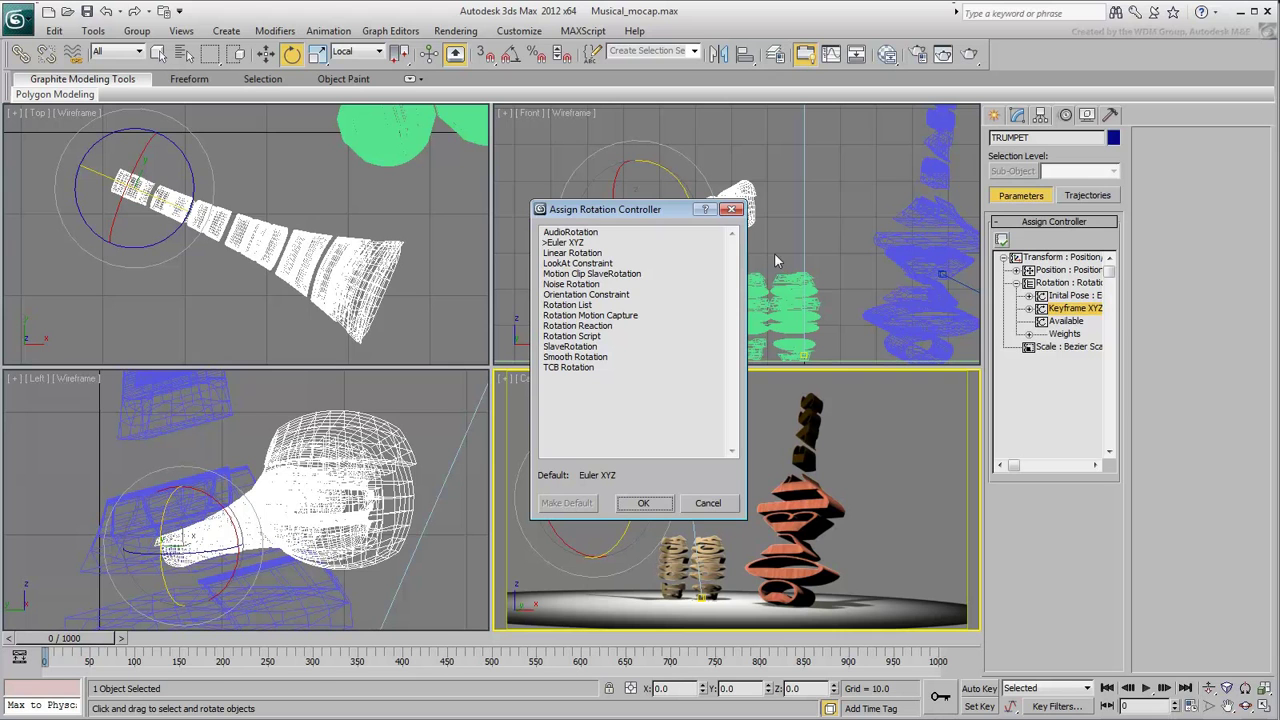
{"action": "left_click", "coordinate": [615, 316]}
{"action": "left_click", "coordinate": [643, 503]}
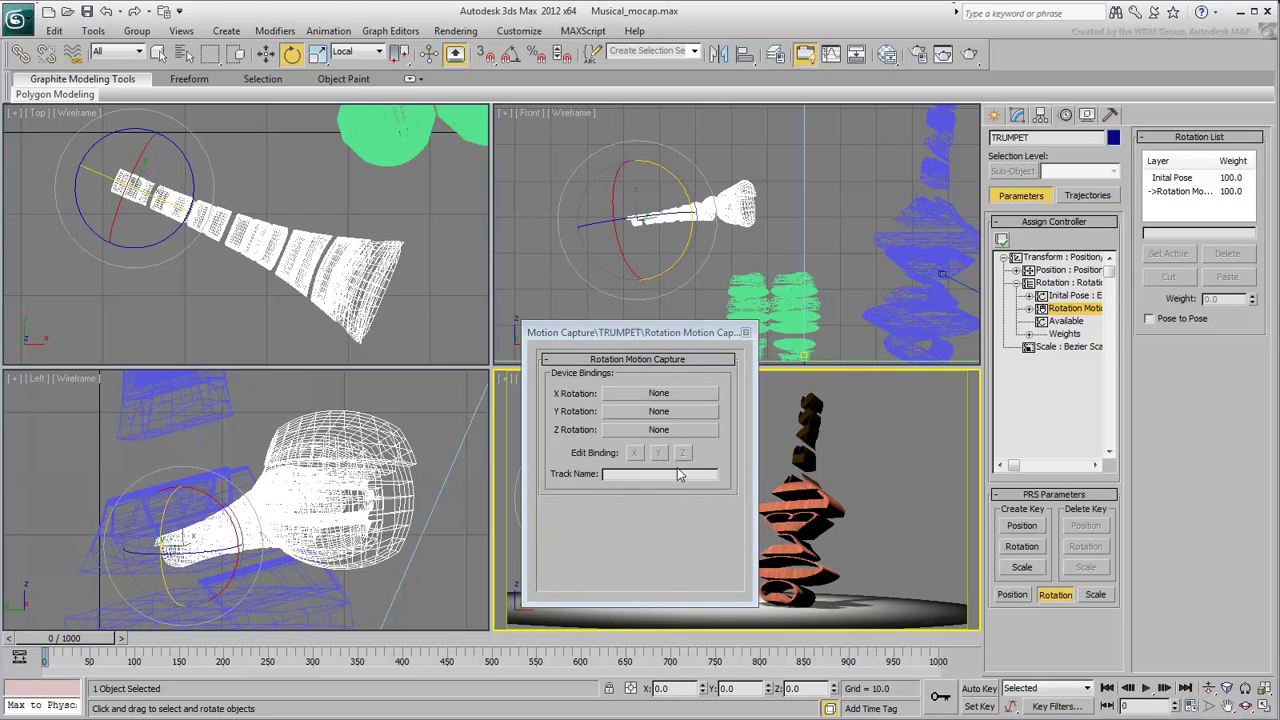
{"action": "left_click_drag", "start_coordinate": [667, 343], "coordinate": [365, 331]}
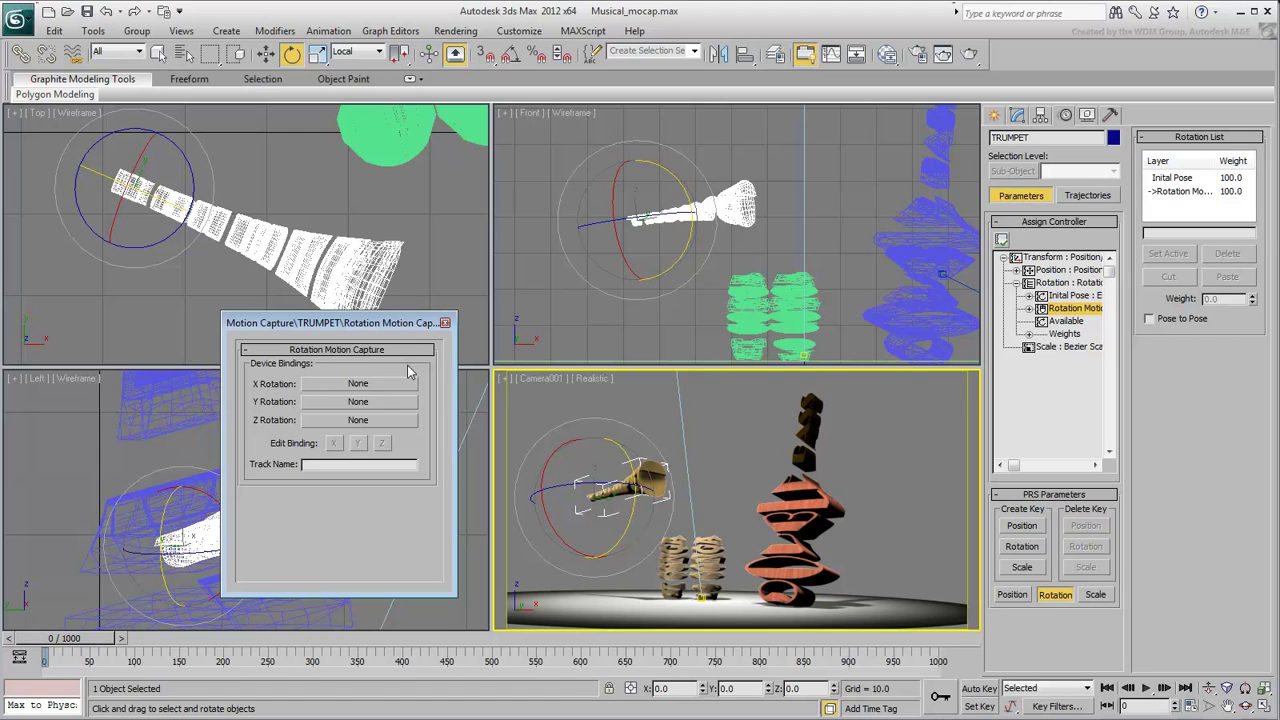
Step: Bind the trumpet's Z rotation to the Mouse Input Device on the horizontal axis with a scale of 0.1
{"action": "left_click", "coordinate": [357, 420]}
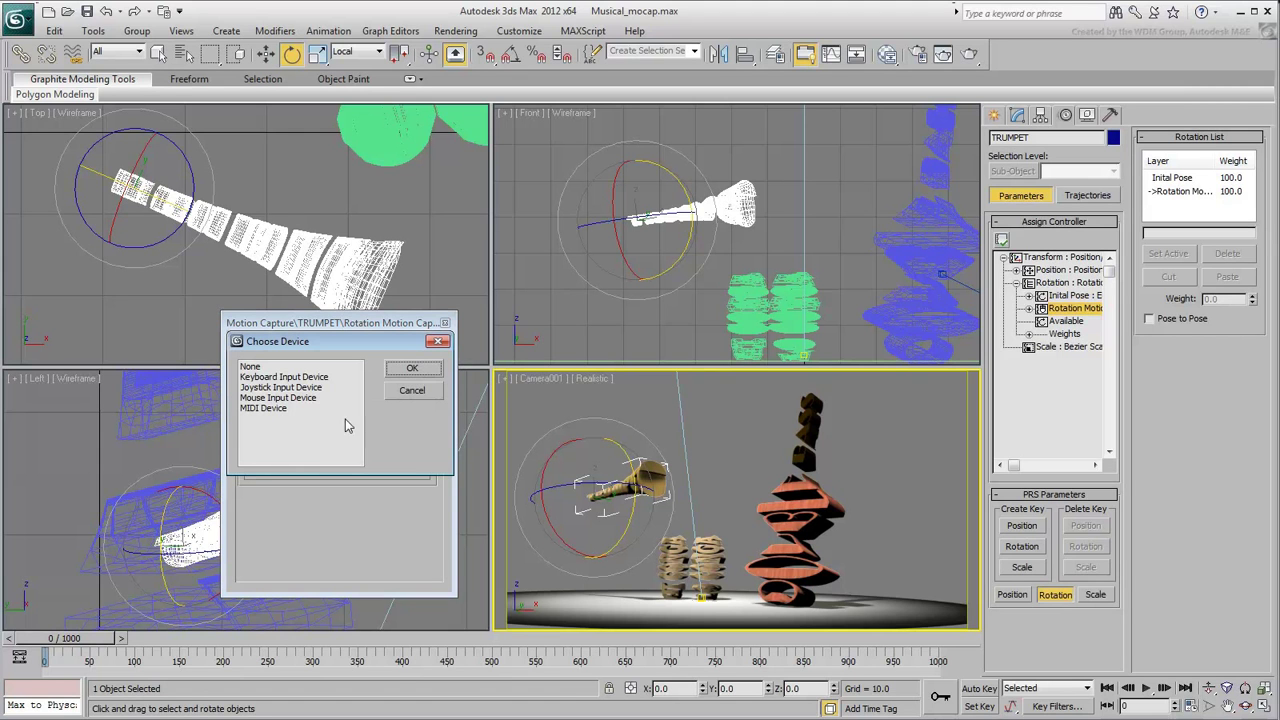
{"action": "left_click", "coordinate": [303, 399]}
{"action": "left_click", "coordinate": [411, 368]}
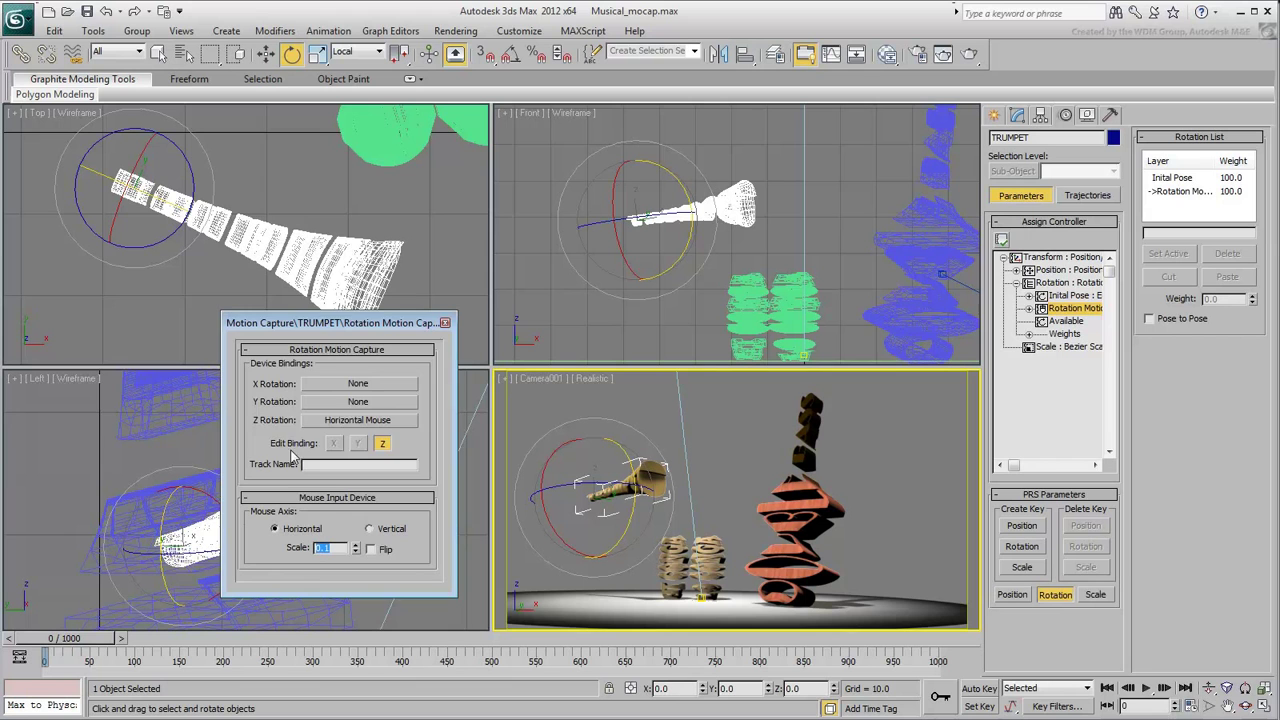
Step: Bind the trumpet's Y rotation to the Mouse Input Device on the vertical axis with a scale of 0.1
{"action": "left_click", "coordinate": [349, 405]}
{"action": "left_click", "coordinate": [293, 398]}
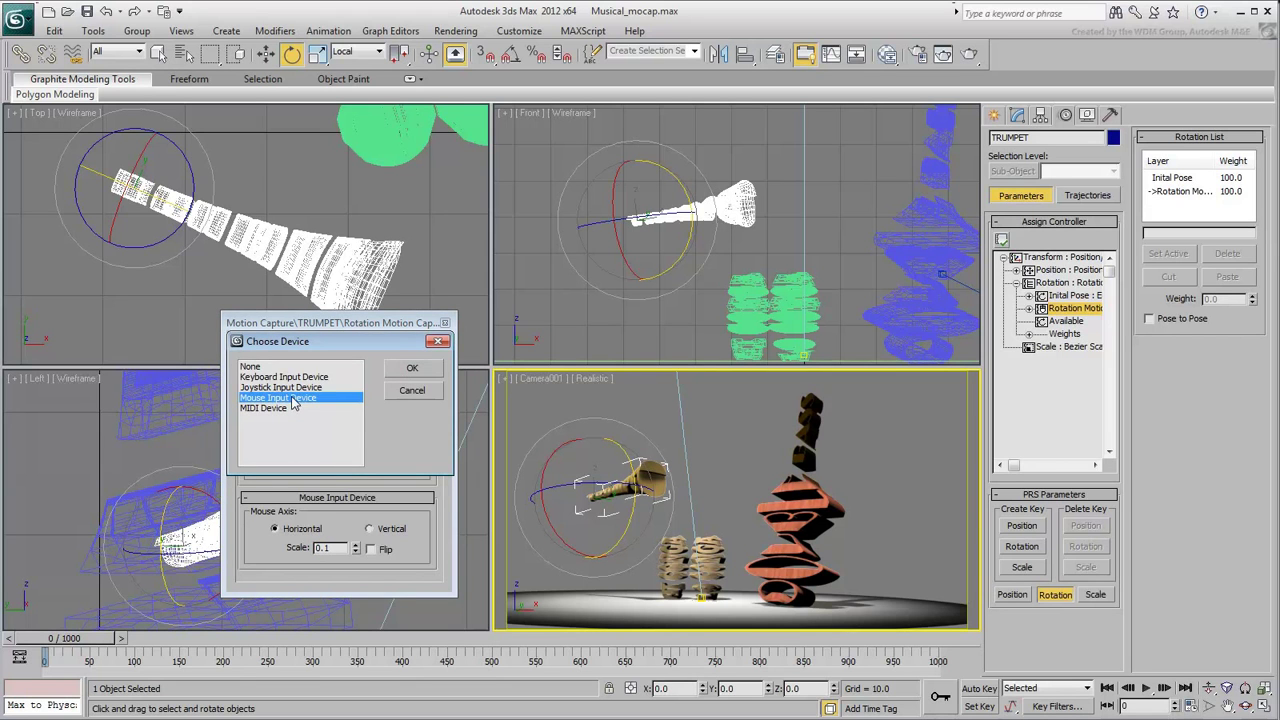
{"action": "left_click", "coordinate": [407, 368]}
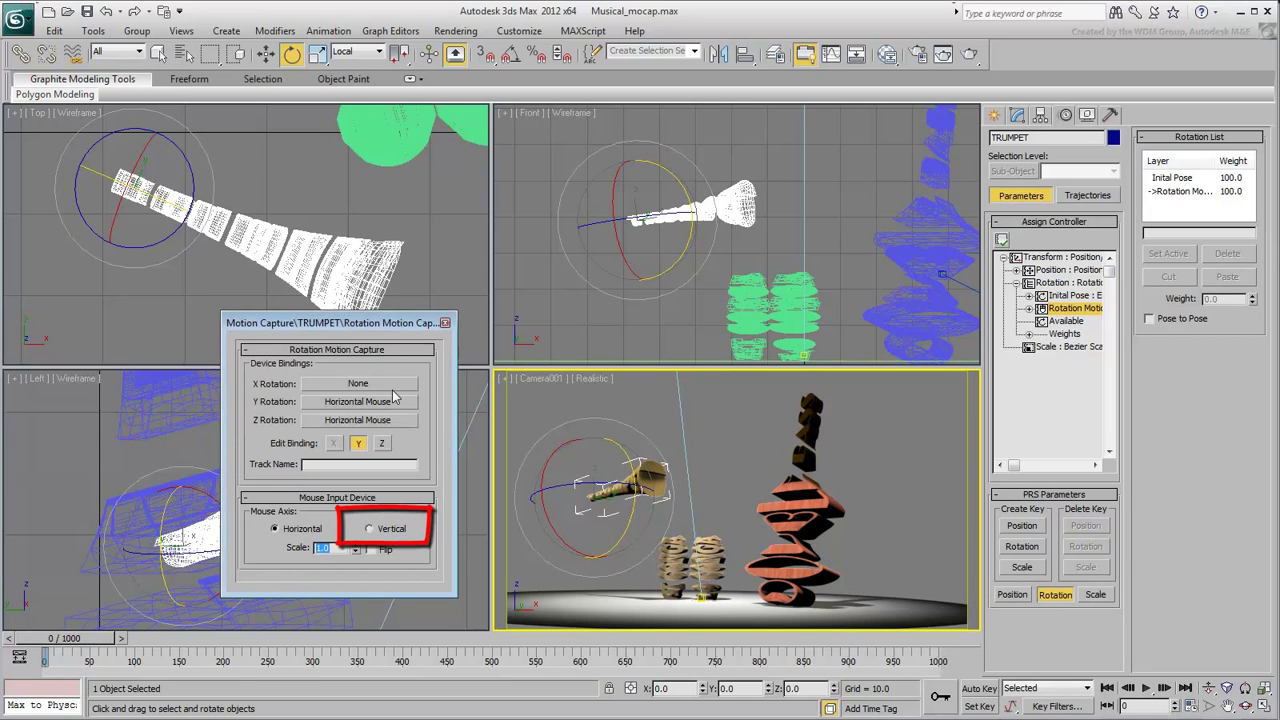
{"action": "left_click", "coordinate": [376, 531]}
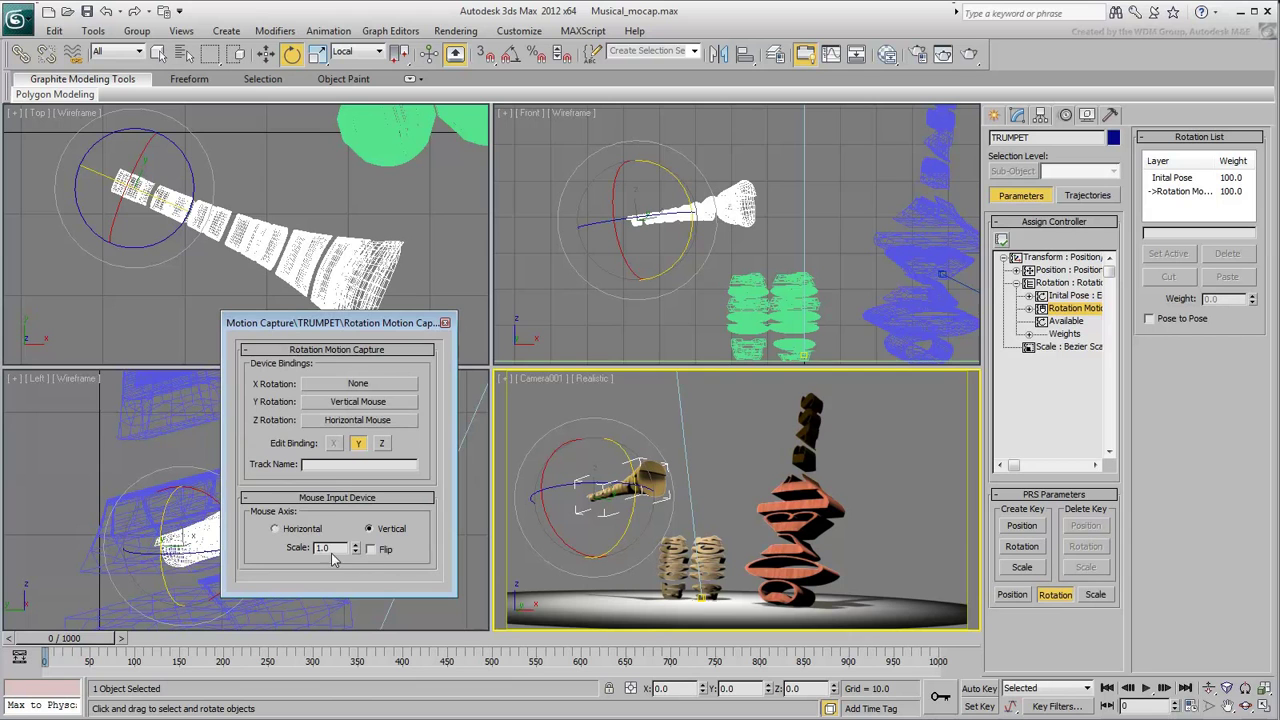
{"action": "type", "text": "0.1"}
{"action": "key", "text": "Return"}
Step: Open the Motion Capture utility and activate the trumpet's rotation track for recording
{"action": "left_click", "coordinate": [1110, 115]}
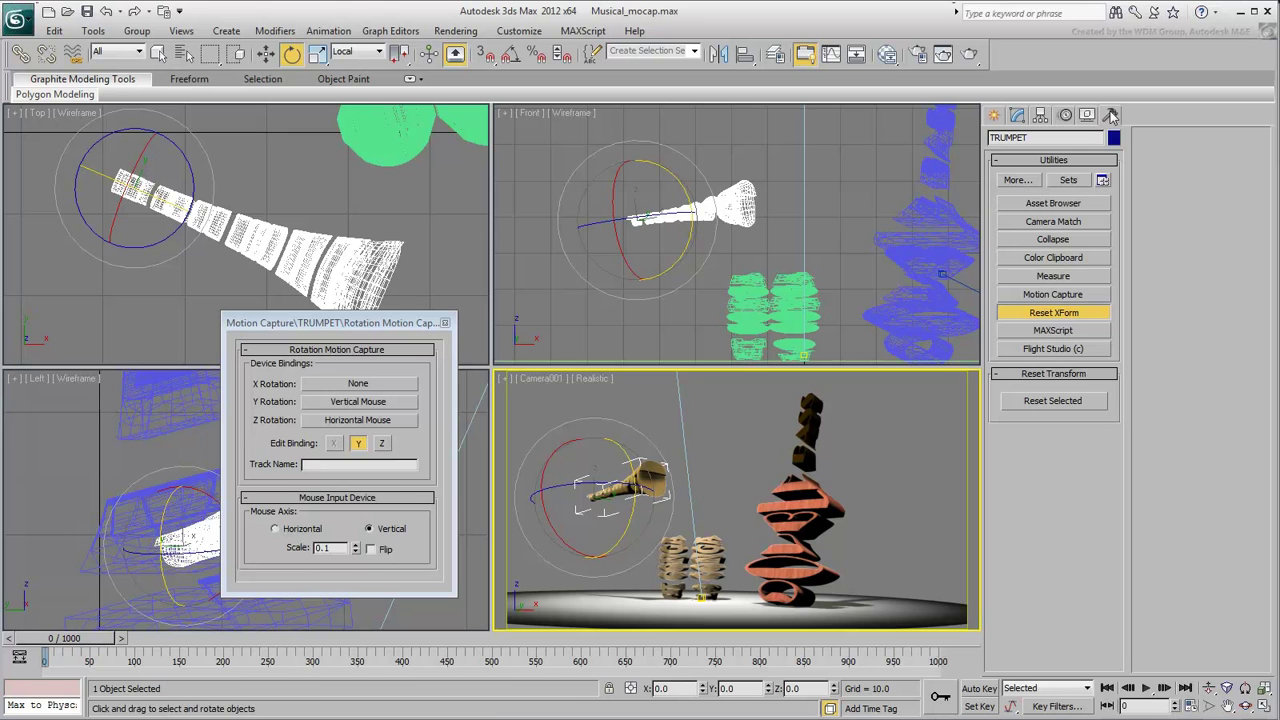
{"action": "left_click", "coordinate": [1051, 296]}
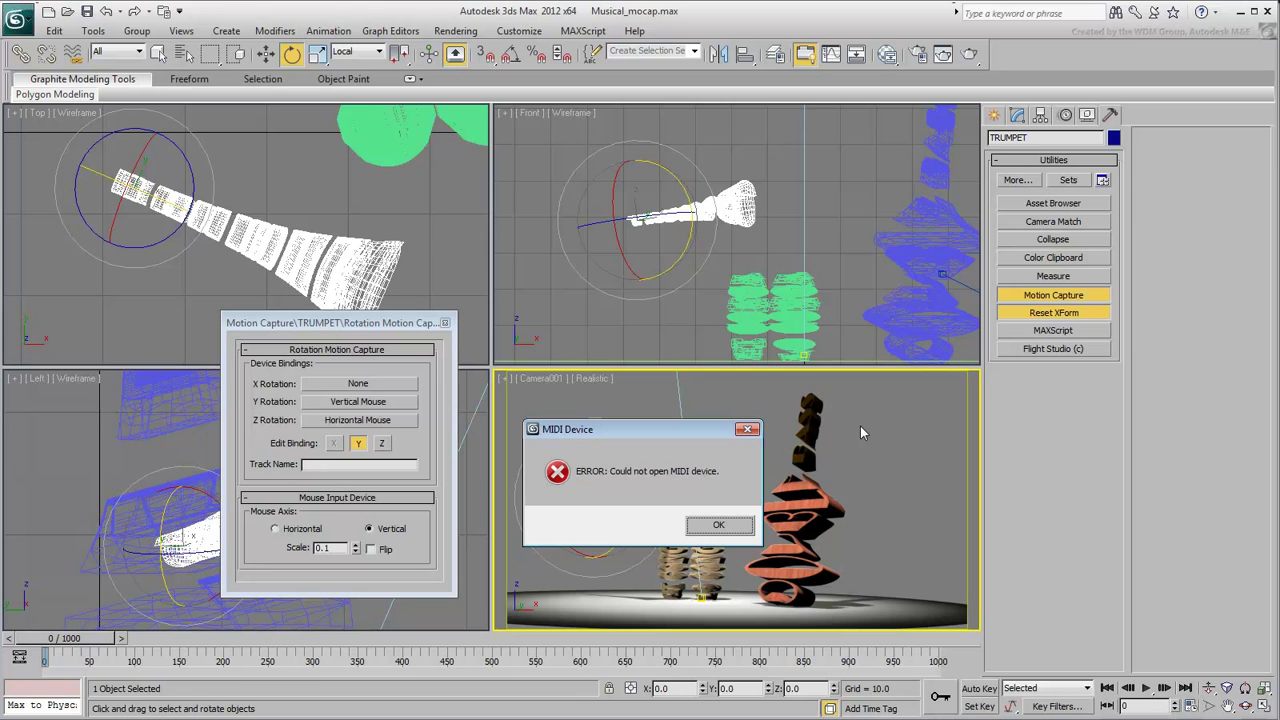
{"action": "left_click", "coordinate": [718, 525]}
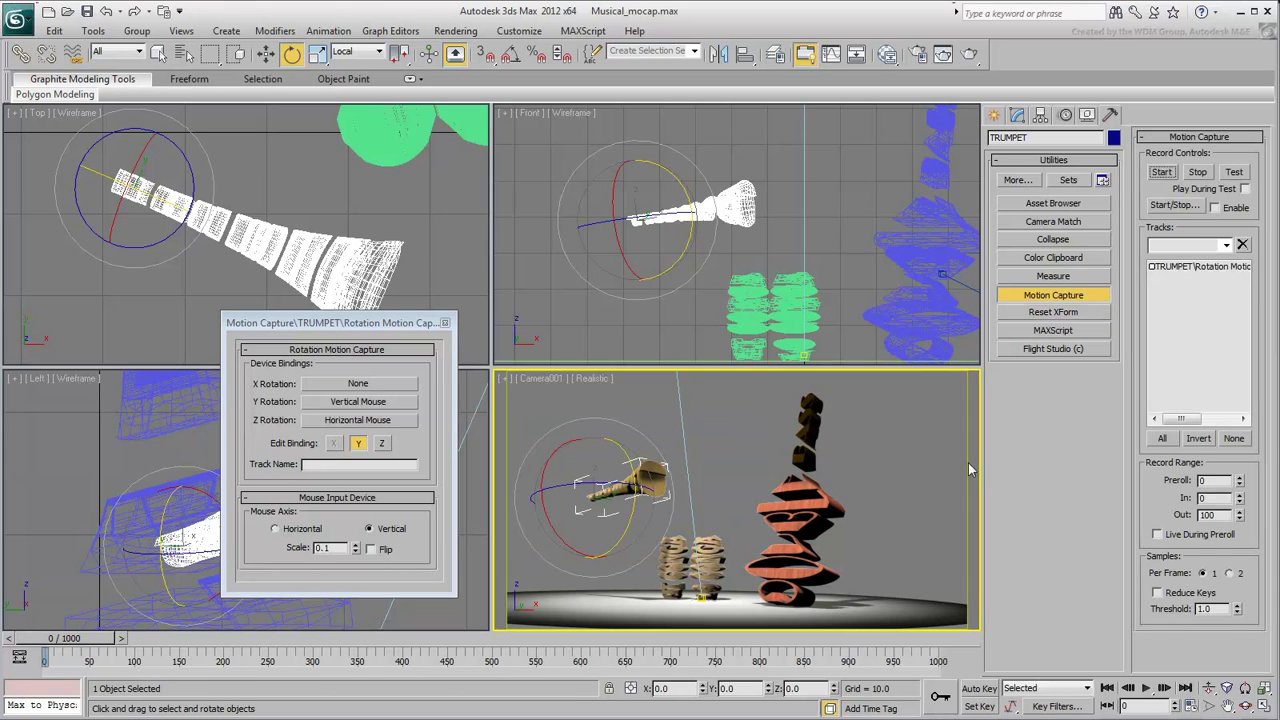
{"action": "left_click", "coordinate": [1180, 268]}
Step: Flip the Y rotation's vertical mouse input, testing the trumpet's mouse-driven rotation before and after the change
{"action": "left_click", "coordinate": [1234, 172]}
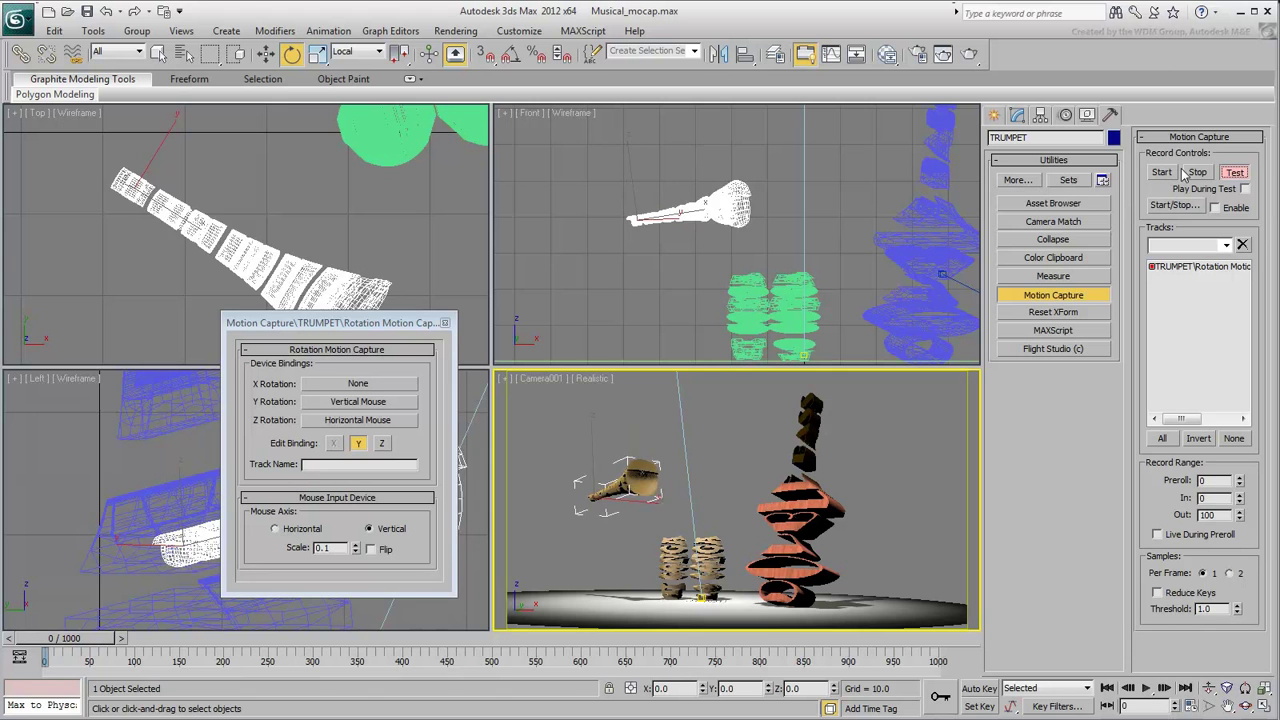
{"action": "left_click", "coordinate": [1235, 173]}
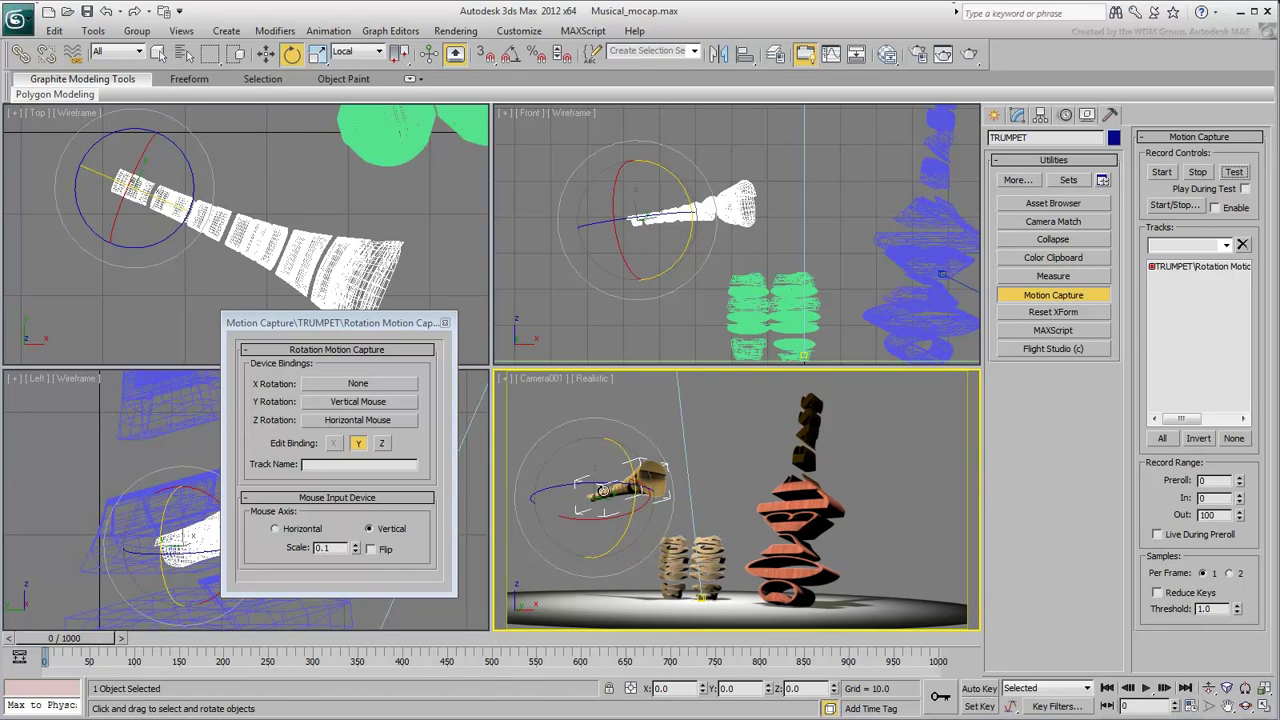
{"action": "left_click", "coordinate": [371, 549]}
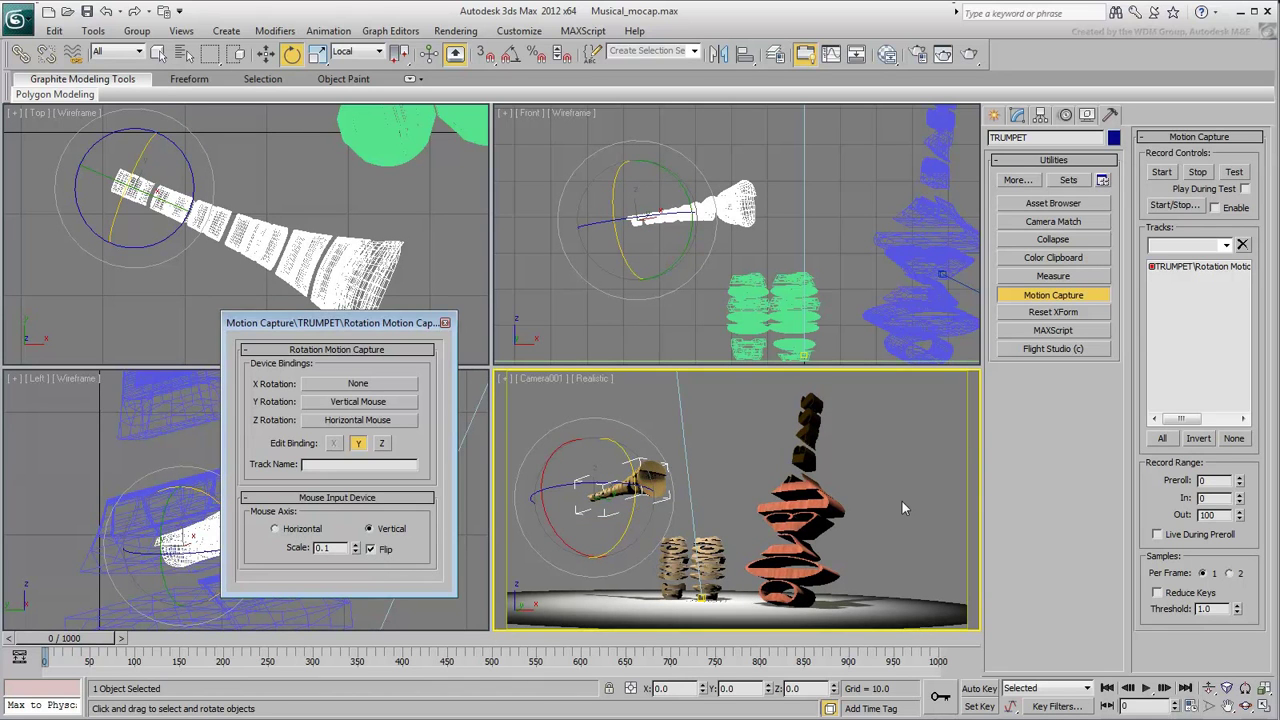
{"action": "left_click", "coordinate": [1230, 175]}
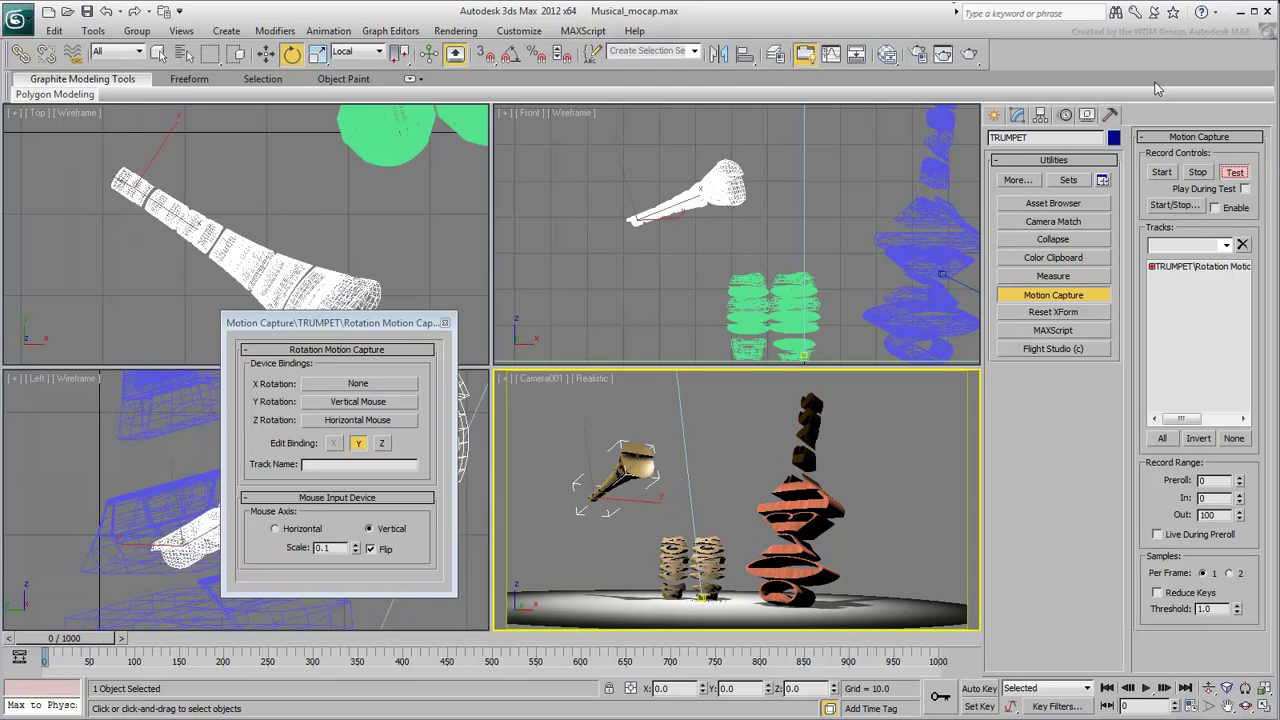
{"action": "left_click", "coordinate": [1235, 172]}
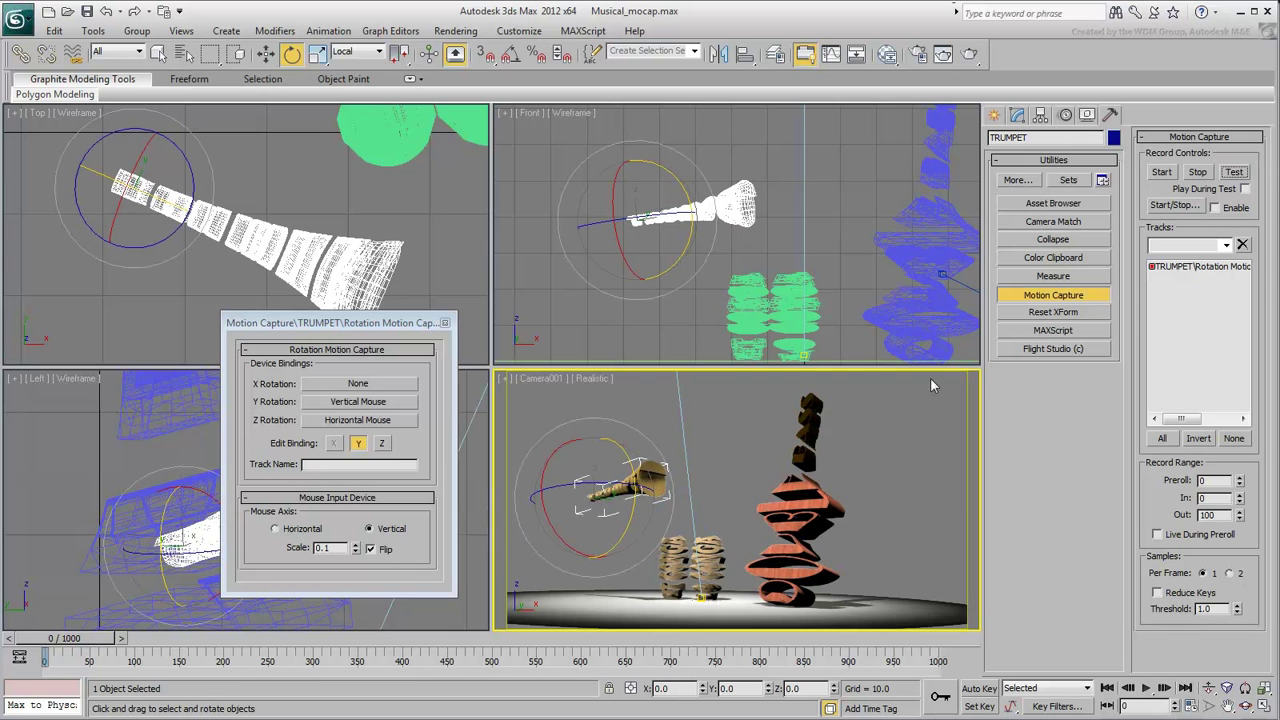
Step: Enable Play During Test and test the trumpet's mouse-driven rotation while the scene animation plays
{"action": "left_click", "coordinate": [1235, 172]}
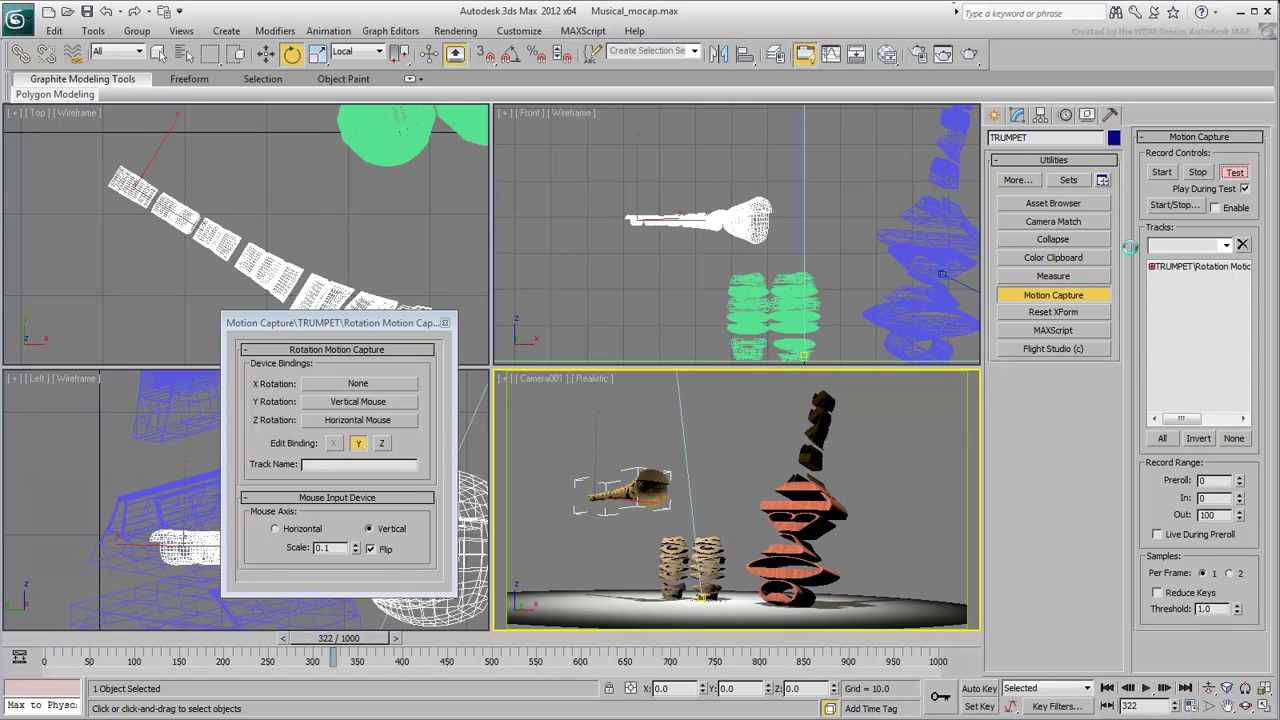
{"action": "left_click", "coordinate": [1196, 190]}
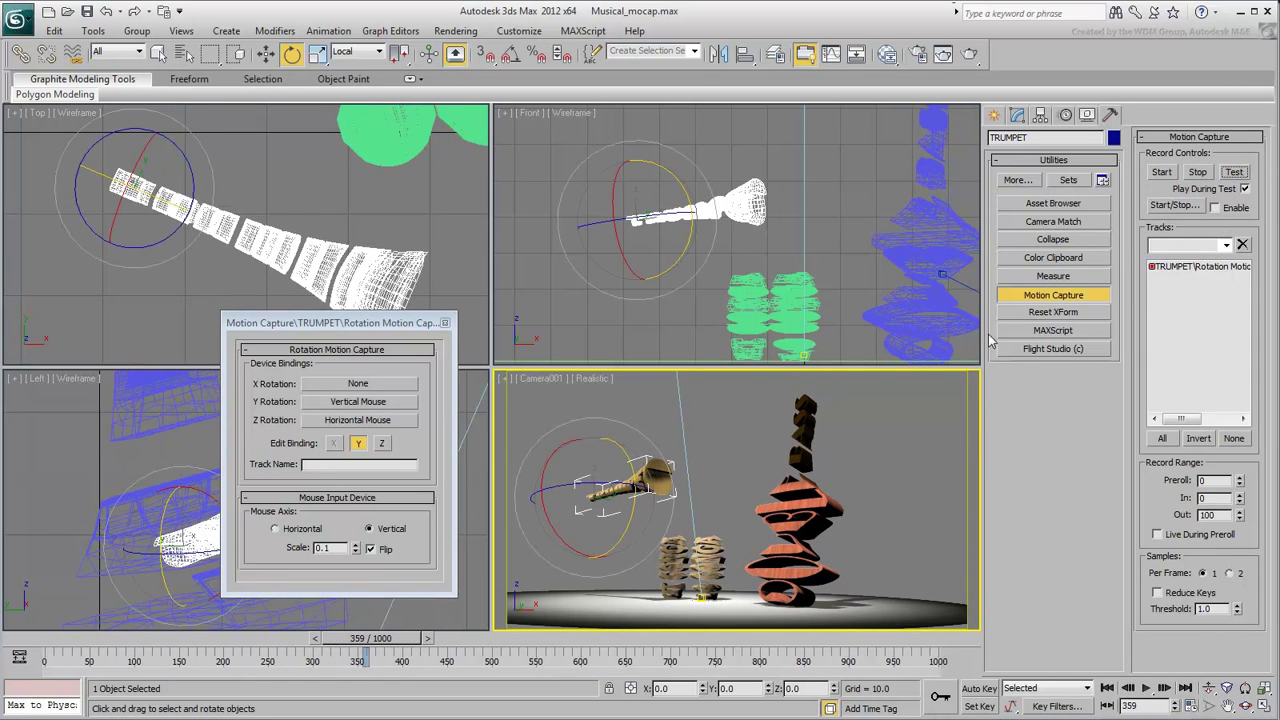
Step: Set the record range's Out frame to 1000 and record the trumpet's mouse-driven rotation
{"action": "double_click", "coordinate": [1226, 515]}
{"action": "type", "text": "1"}
{"action": "left_click", "coordinate": [1161, 173]}
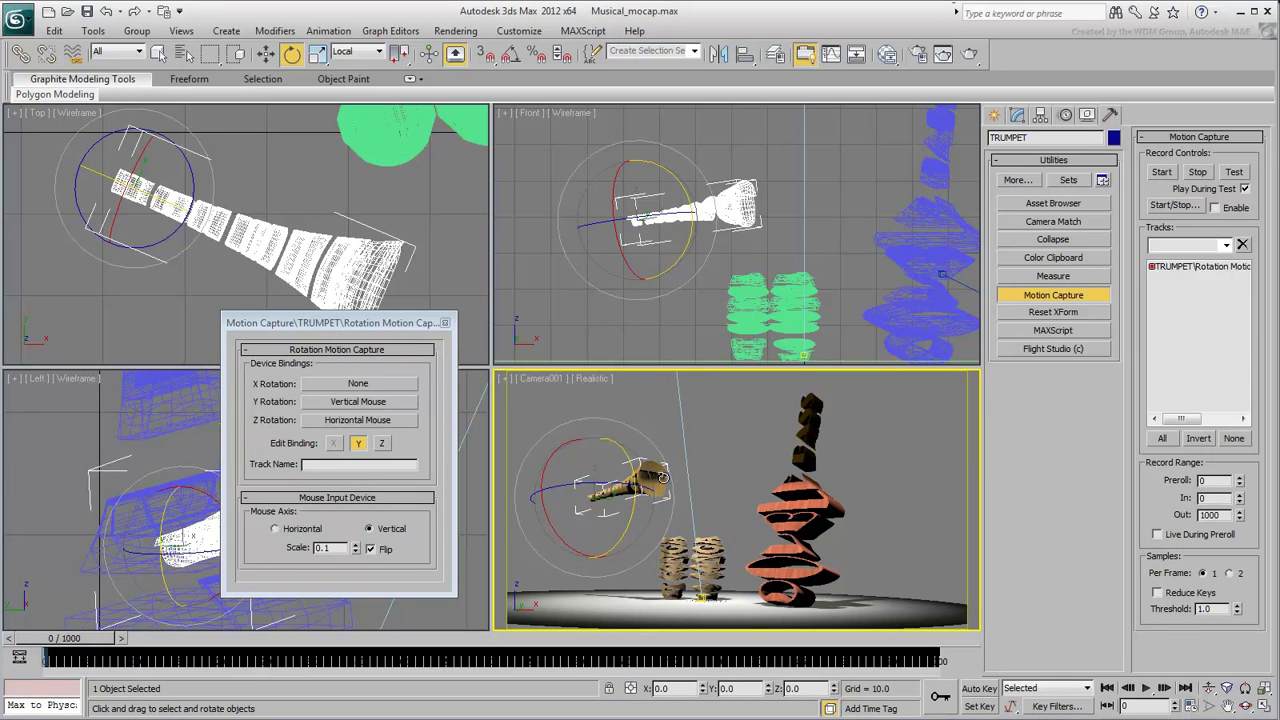
Step: Reduce all of the trumpet's recorded rotation keys in the Curve Editor with a threshold of 2, closing the editor and the rotation binding window
{"action": "right_click", "coordinate": [759, 474]}
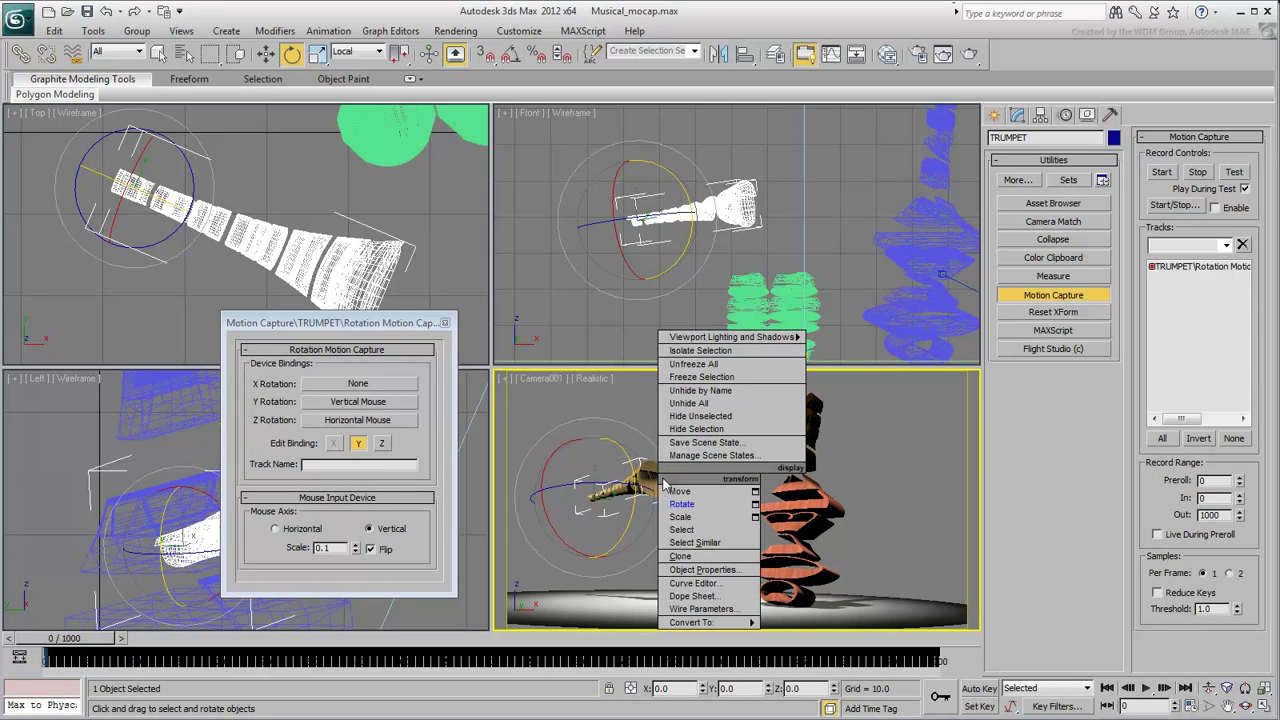
{"action": "left_click", "coordinate": [686, 580]}
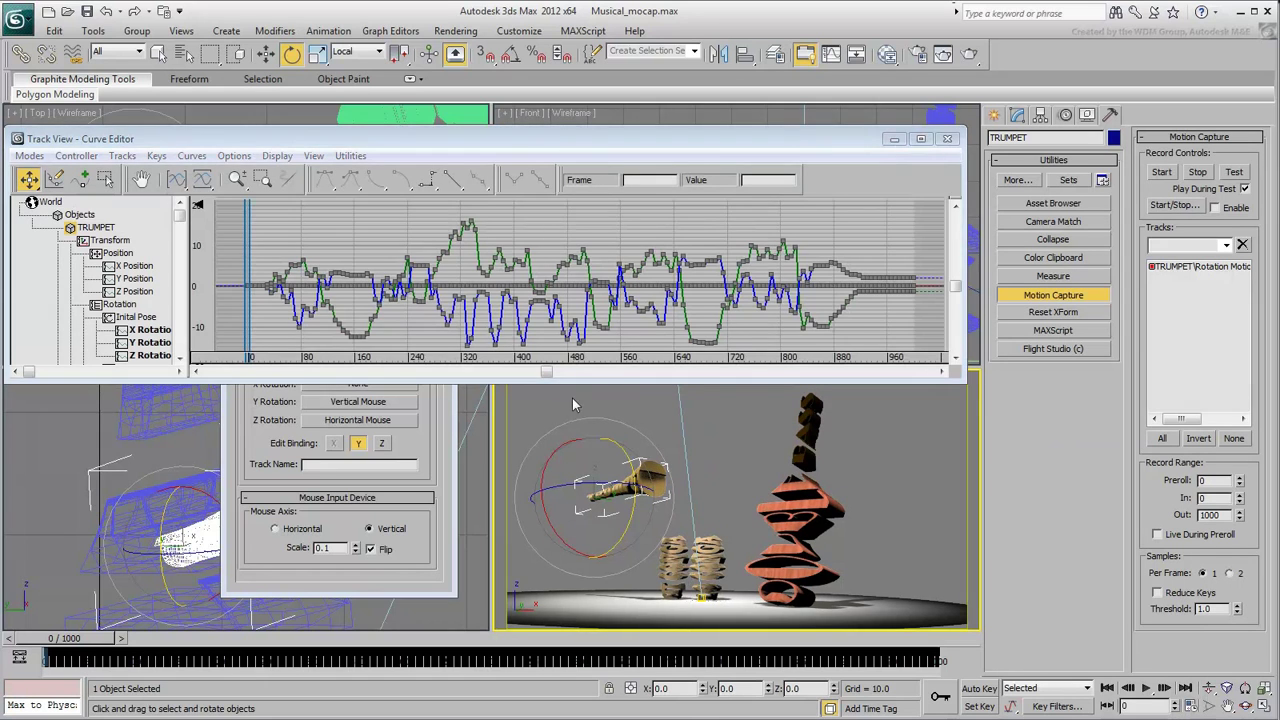
{"action": "left_click", "coordinate": [941, 221]}
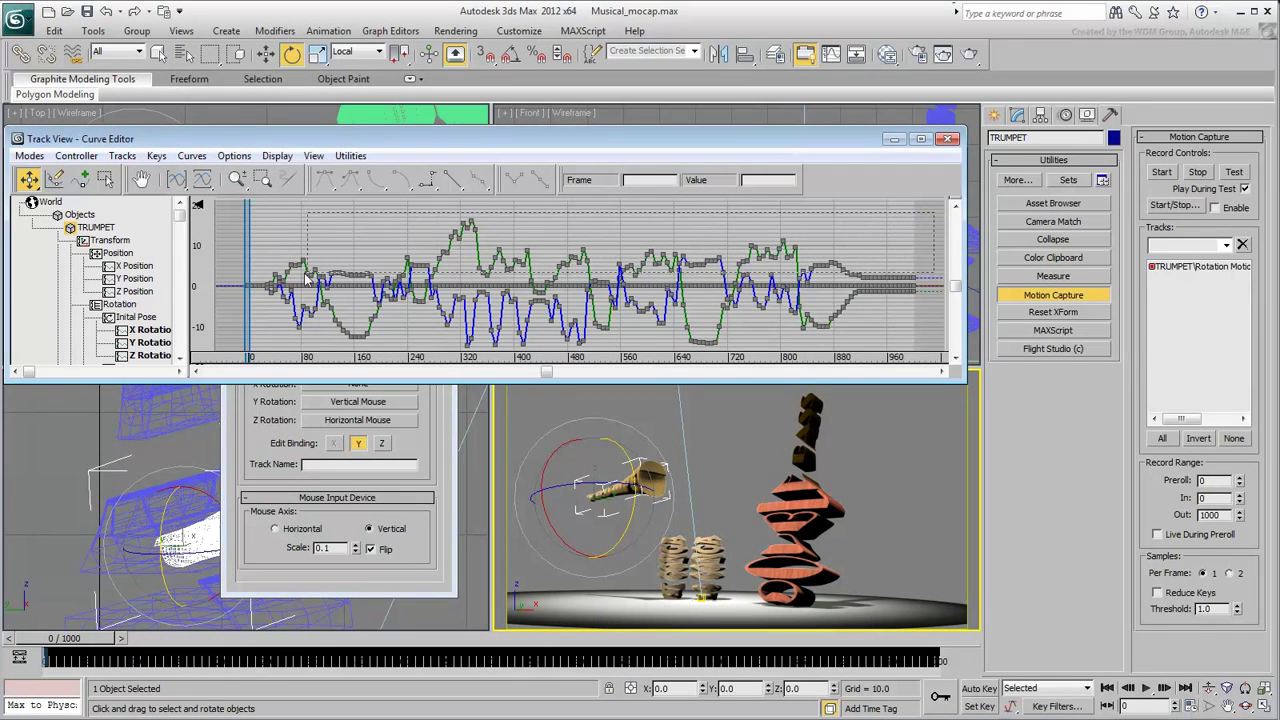
{"action": "key", "text": "ctrl+a"}
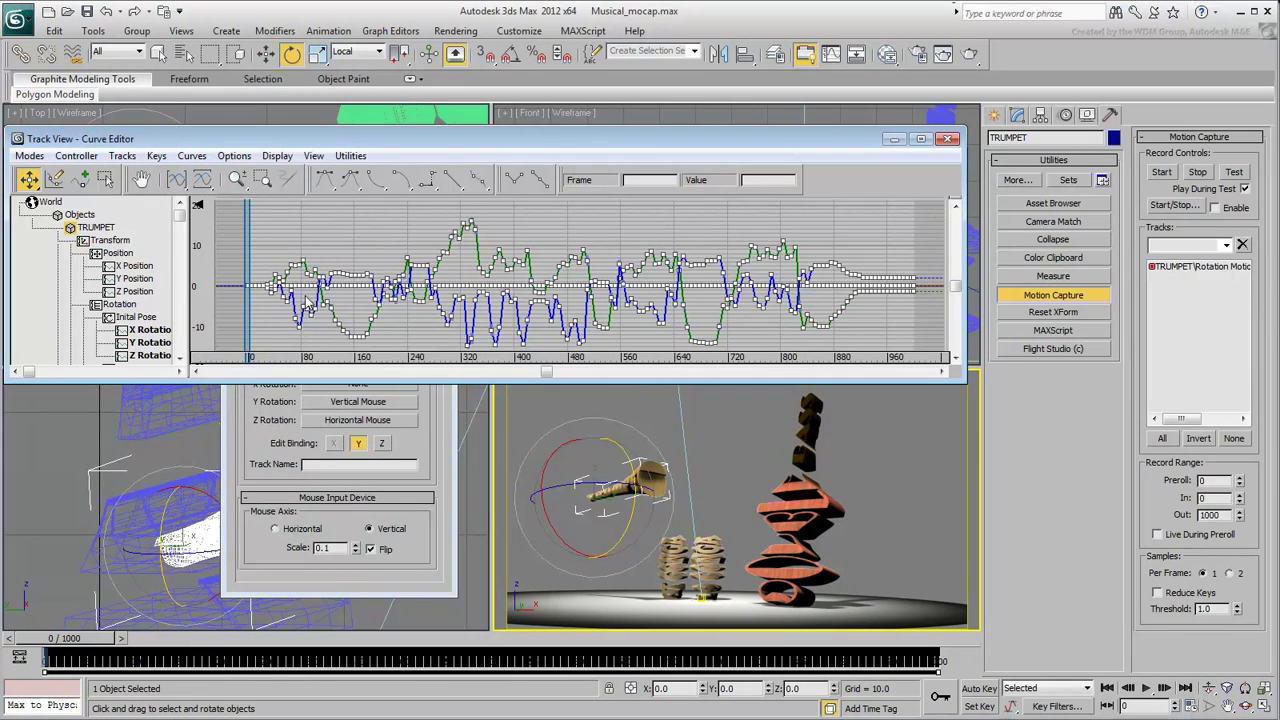
{"action": "left_click", "coordinate": [156, 156]}
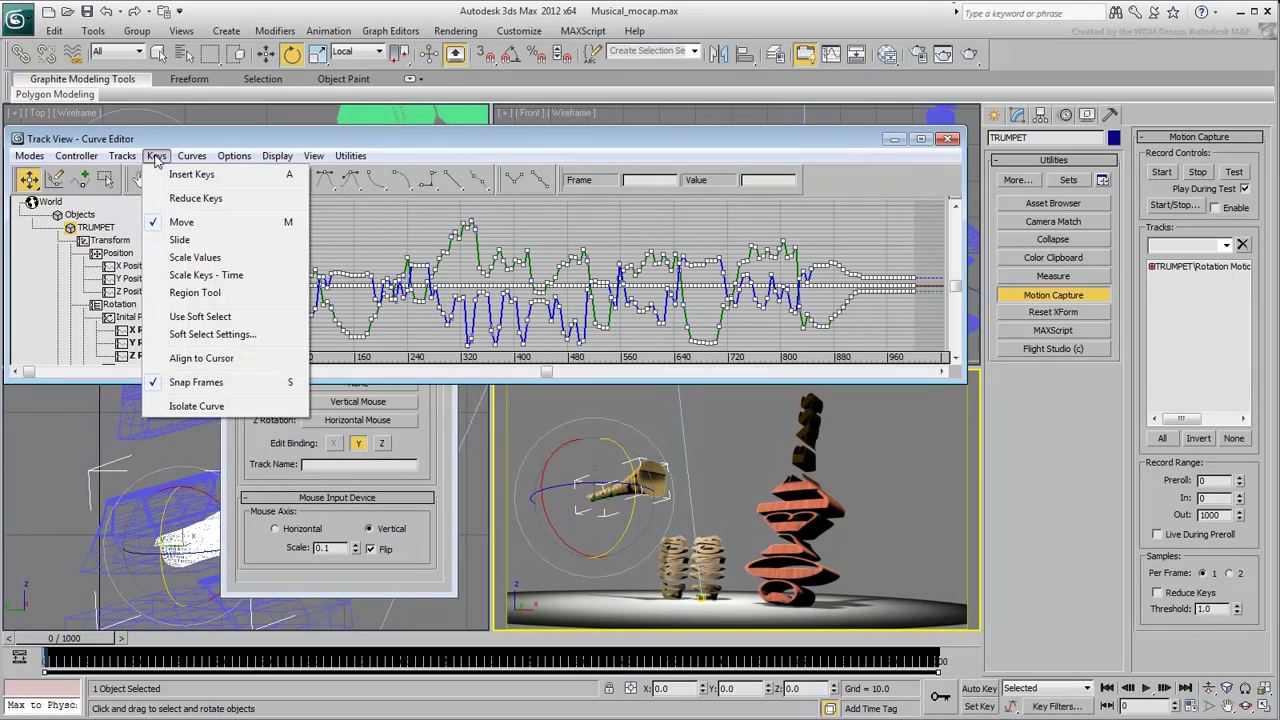
{"action": "left_click", "coordinate": [198, 198]}
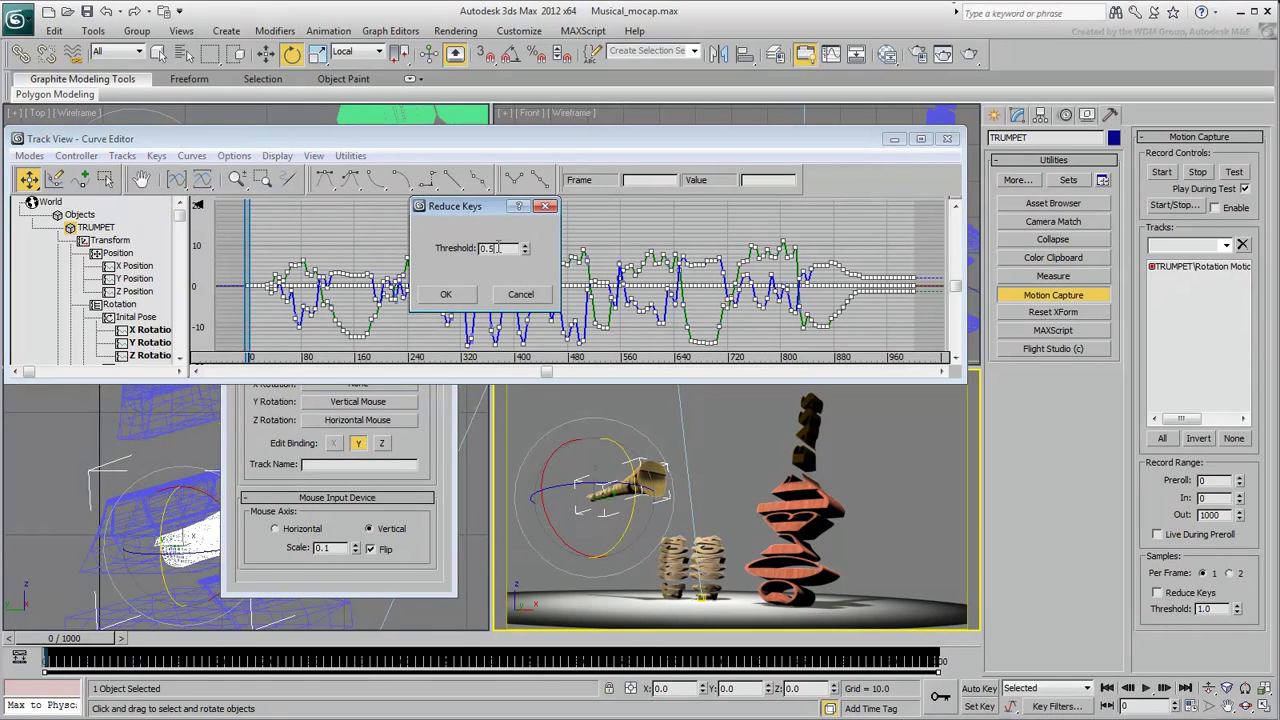
{"action": "type", "text": "2"}
{"action": "left_click", "coordinate": [444, 297]}
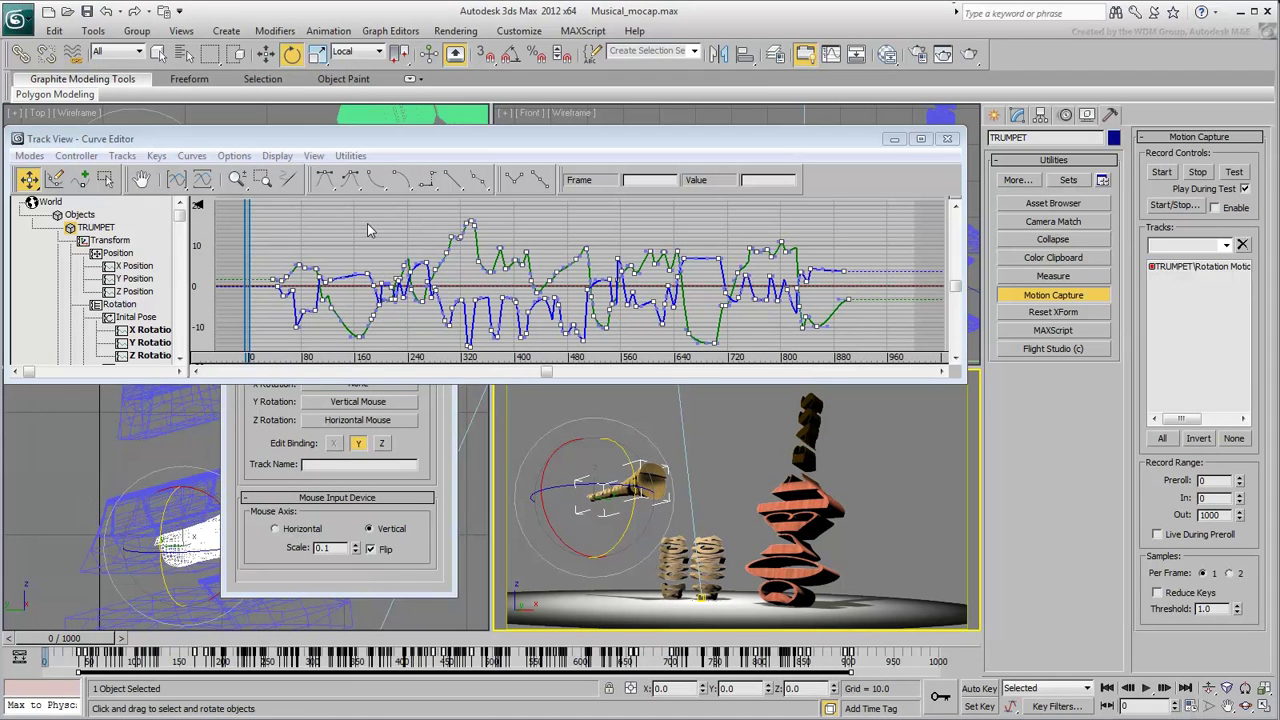
{"action": "left_click", "coordinate": [947, 138]}
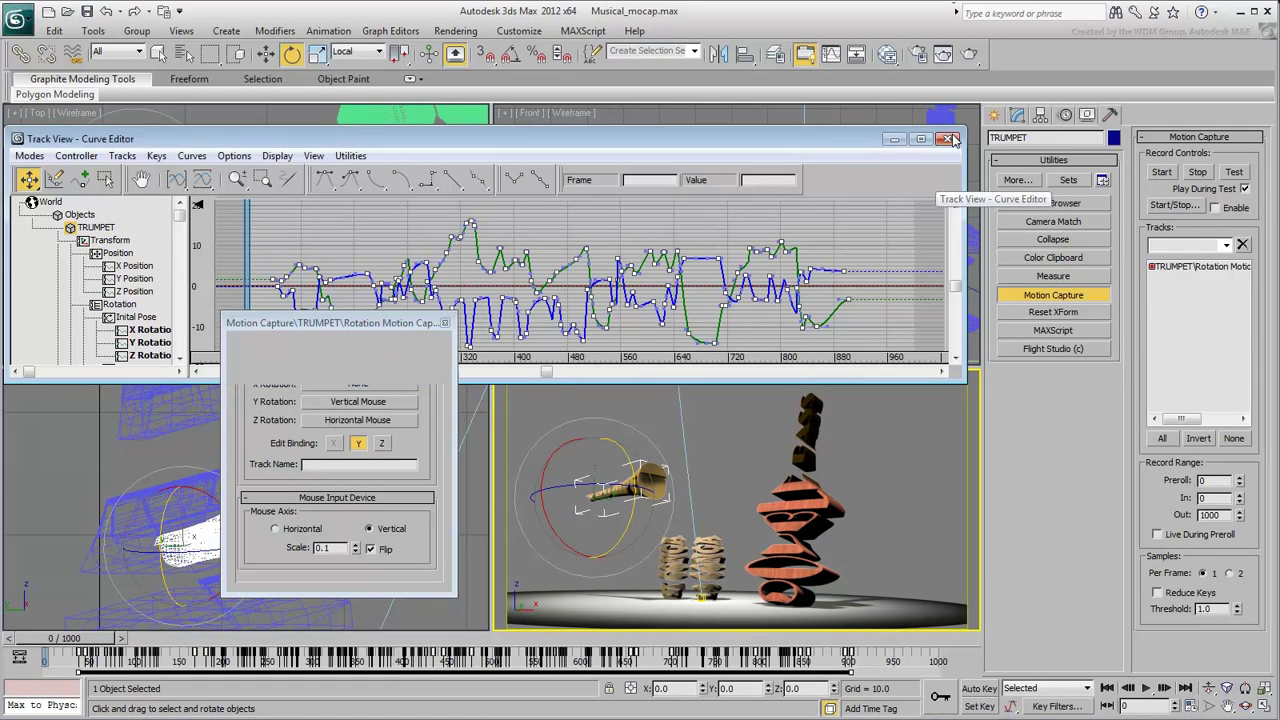
{"action": "left_click", "coordinate": [445, 322]}
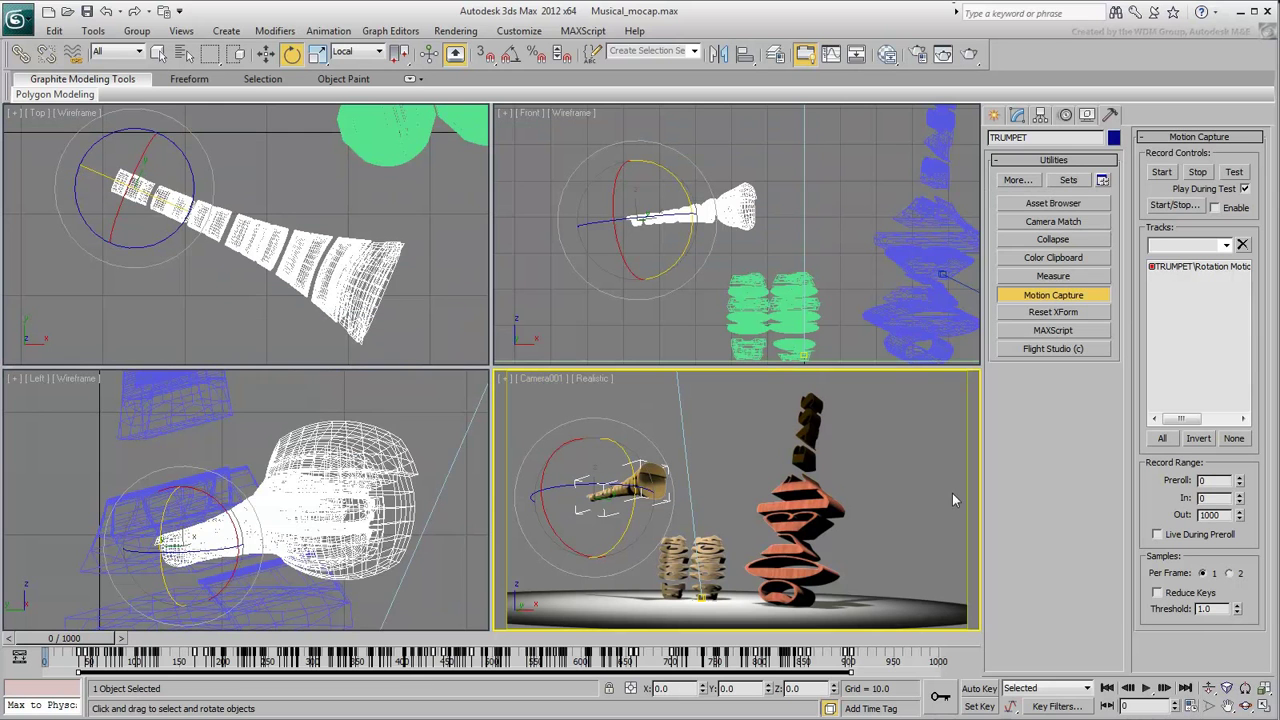
Step: Maximize the camera view, deselect the trumpet, play the animation to review the reduced motion, and return to frame 0
{"action": "key", "text": "alt+w"}
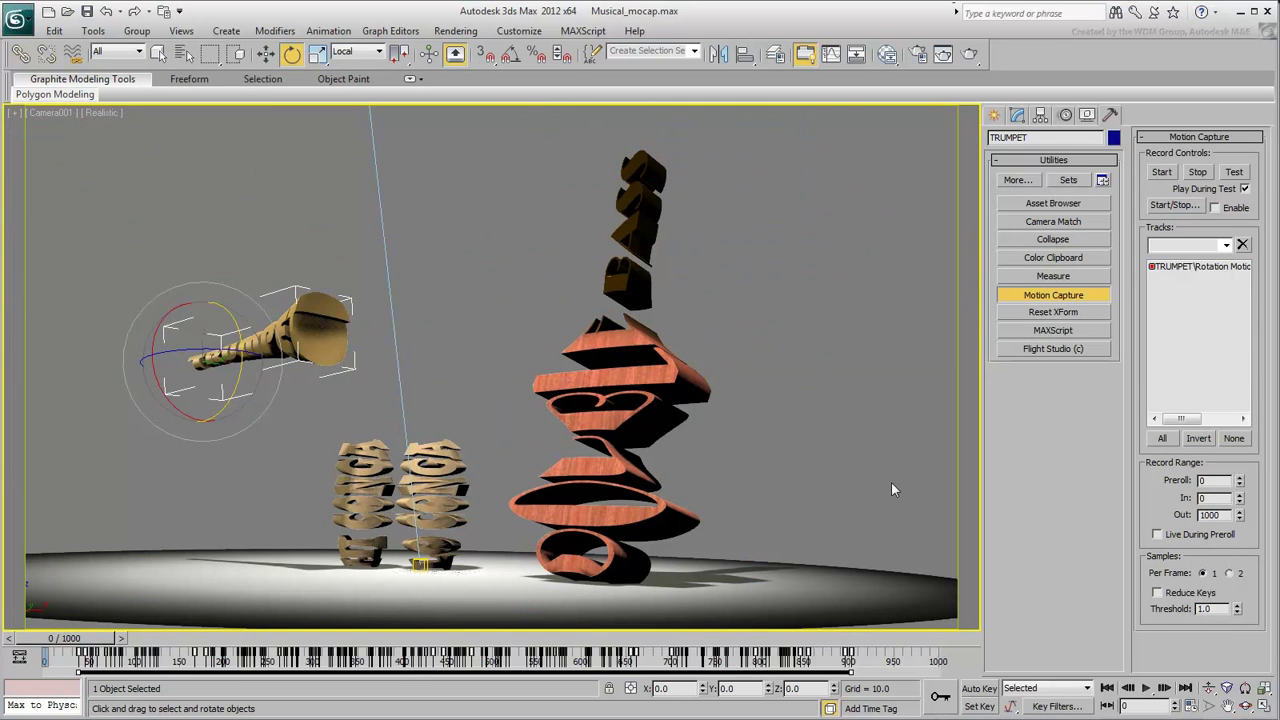
{"action": "left_click", "coordinate": [891, 482]}
{"action": "left_click", "coordinate": [1147, 688]}
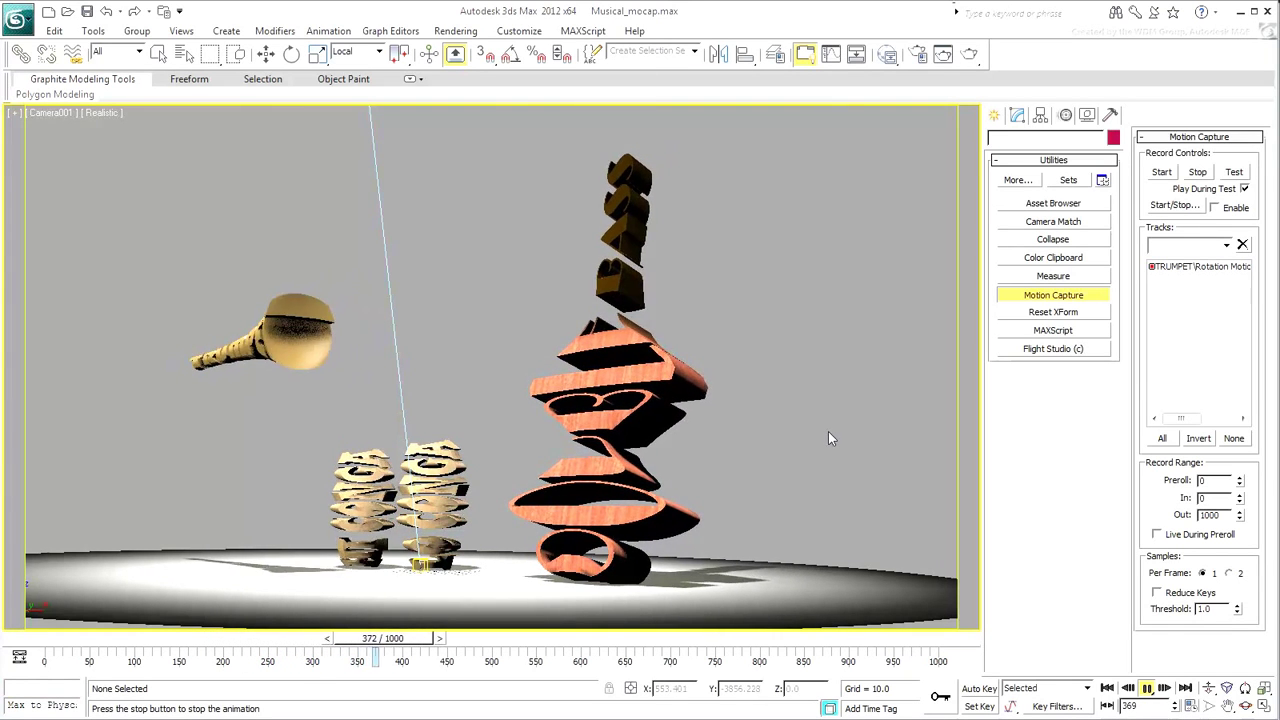
{"action": "left_click", "coordinate": [1147, 688]}
{"action": "left_click", "coordinate": [1107, 688]}
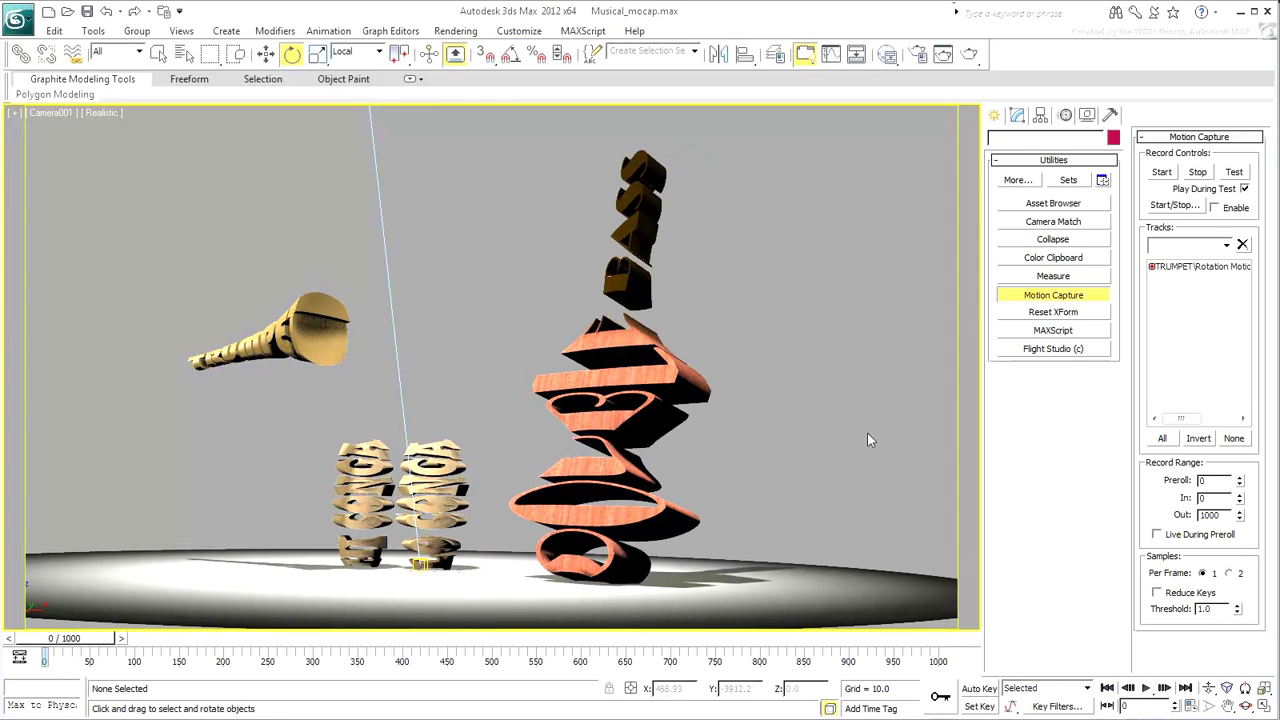